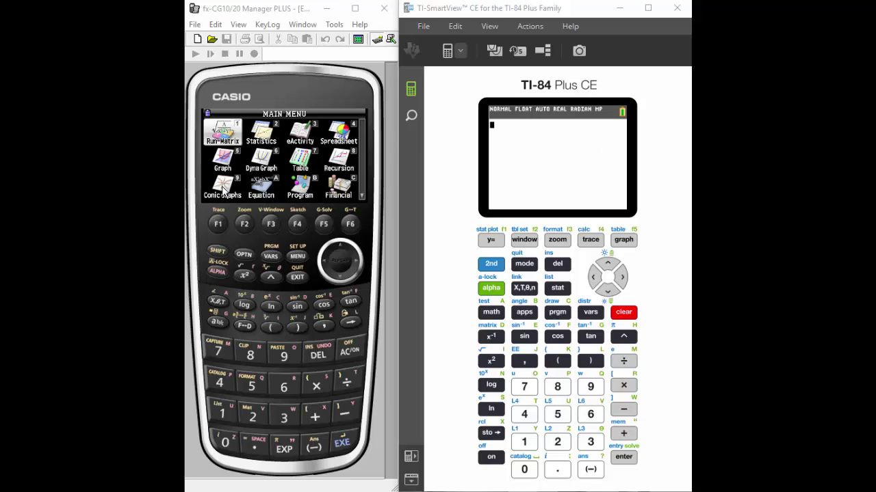
- Open the Conic Graphs app from the Casio main menu
left_click(339, 275)
left_click(340, 275)
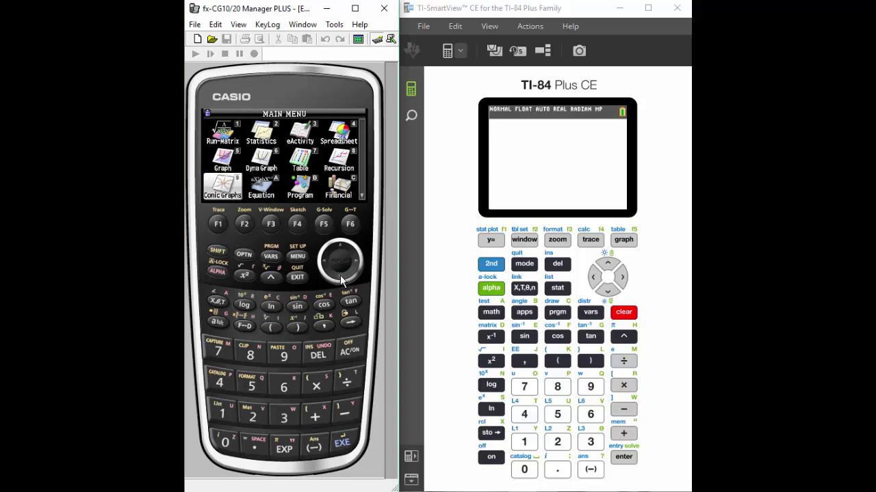
left_click(341, 438)
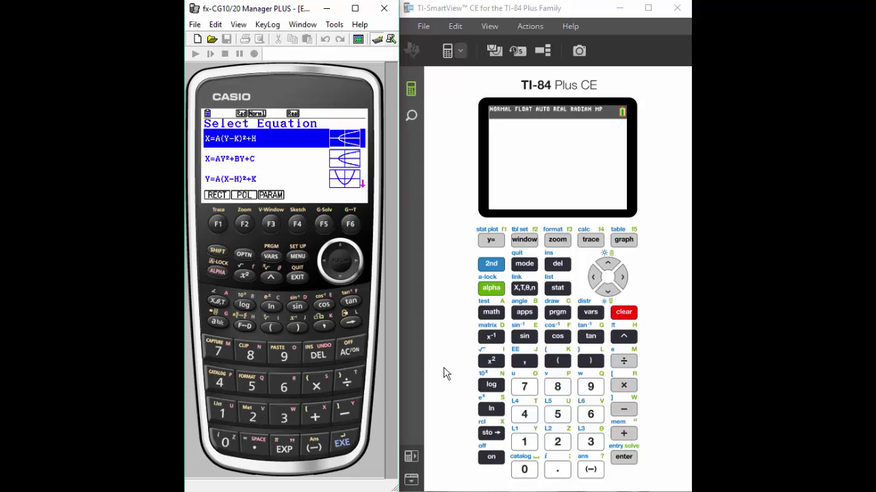
- Select the (X-H)²+(Y-K)²=R² circle equation, showing H=4, K=-1, R=1
left_click(341, 279)
left_click(340, 279)
left_click(341, 279)
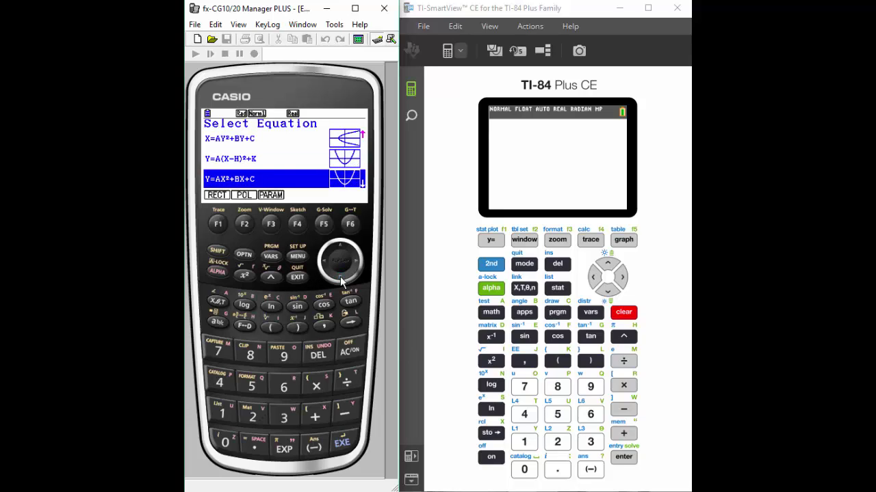
left_click(340, 279)
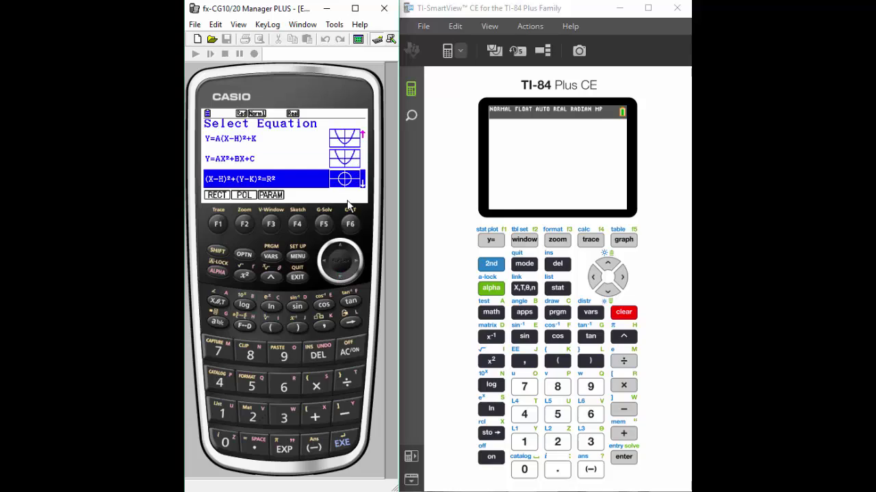
left_click(336, 277)
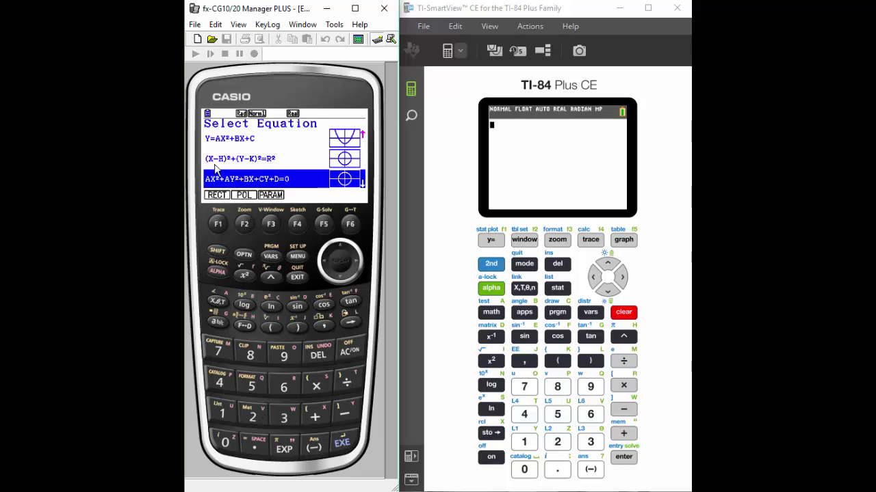
left_click(342, 250)
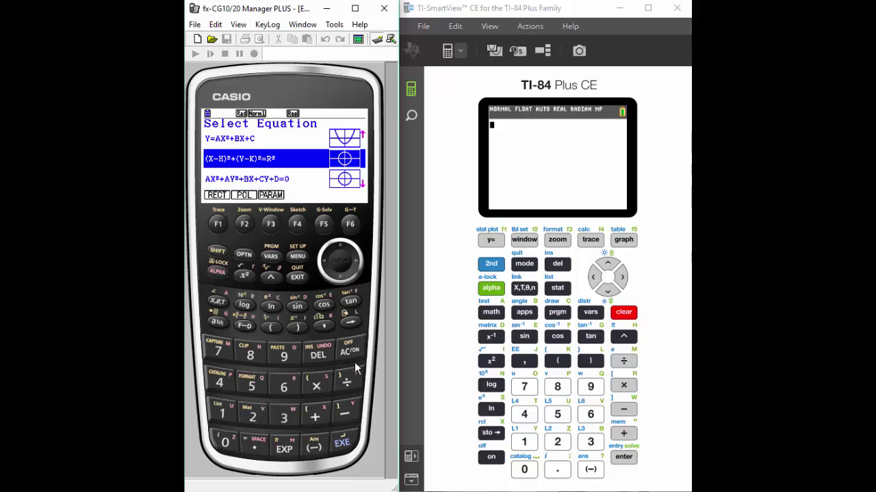
left_click(352, 447)
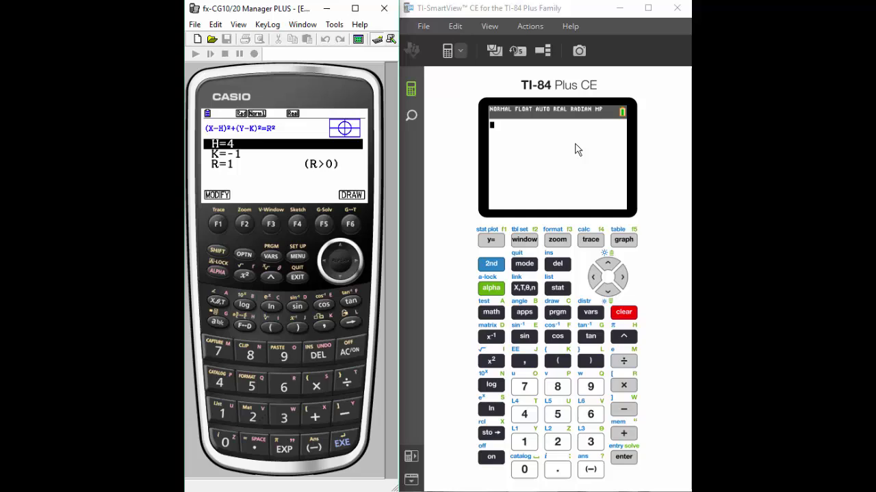
- Launch the TI-84 Conics app and choose the CIRCLE standard form (X−H)²+(Y−K)²=R²
left_click(526, 313)
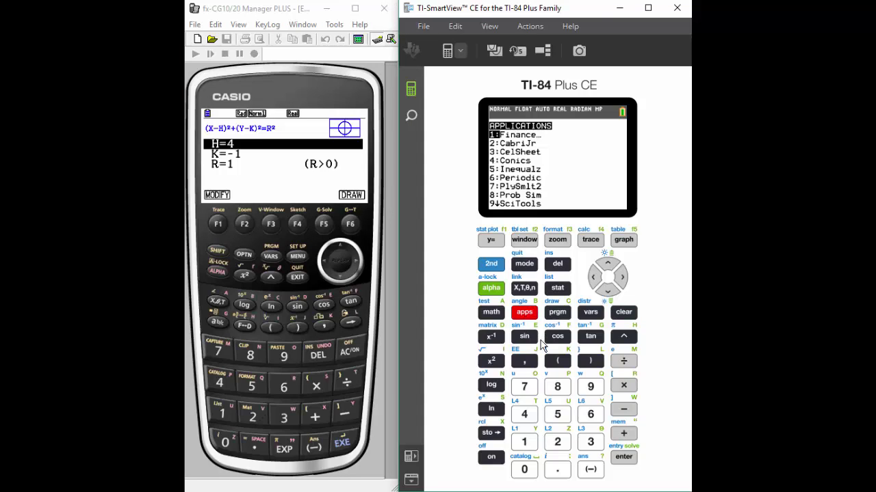
left_click(525, 416)
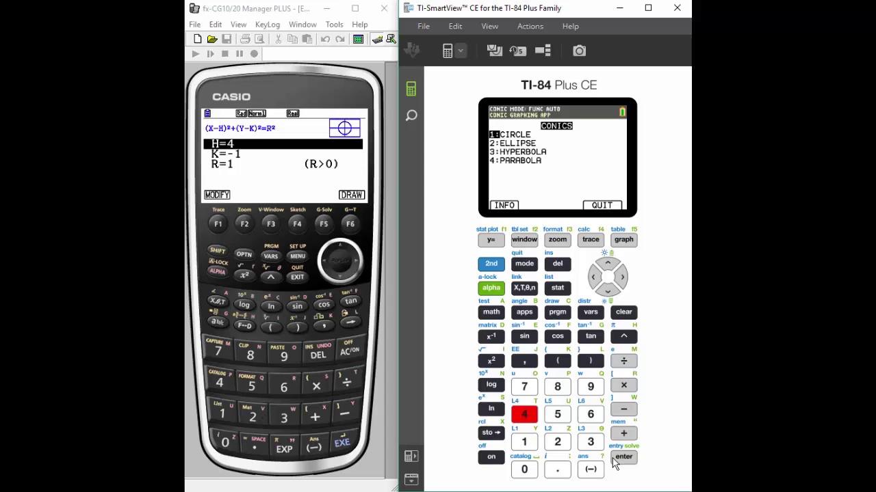
left_click(521, 443)
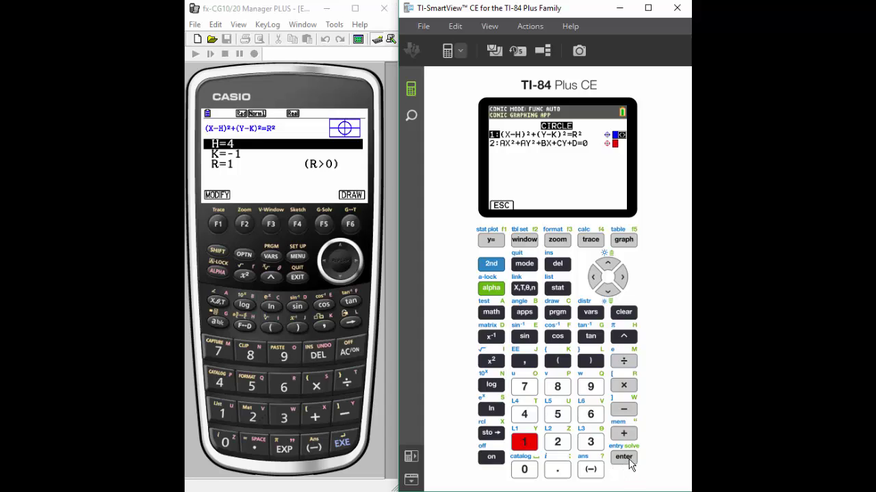
left_click(629, 462)
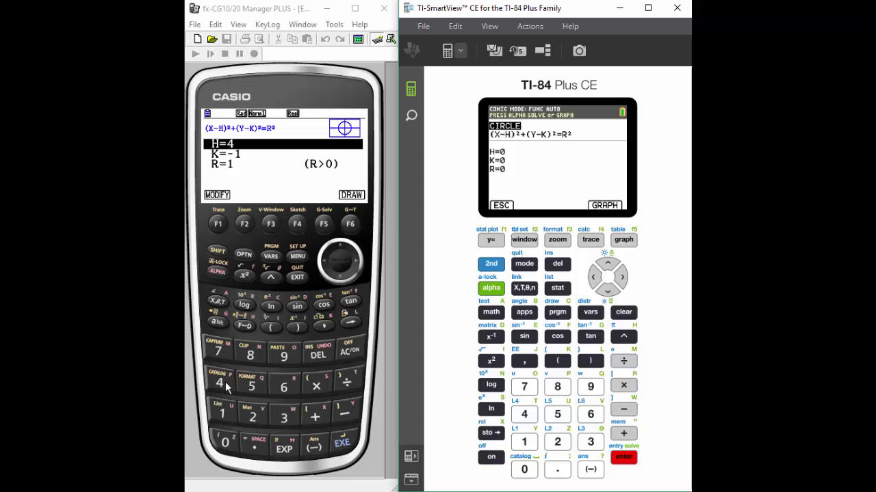
- Set H=1 and K=1 for the Casio circle
left_click(222, 413)
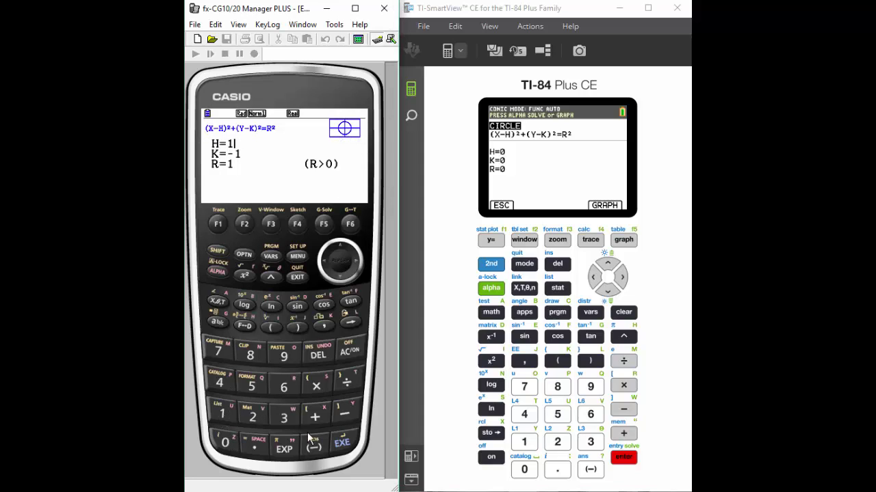
left_click(344, 445)
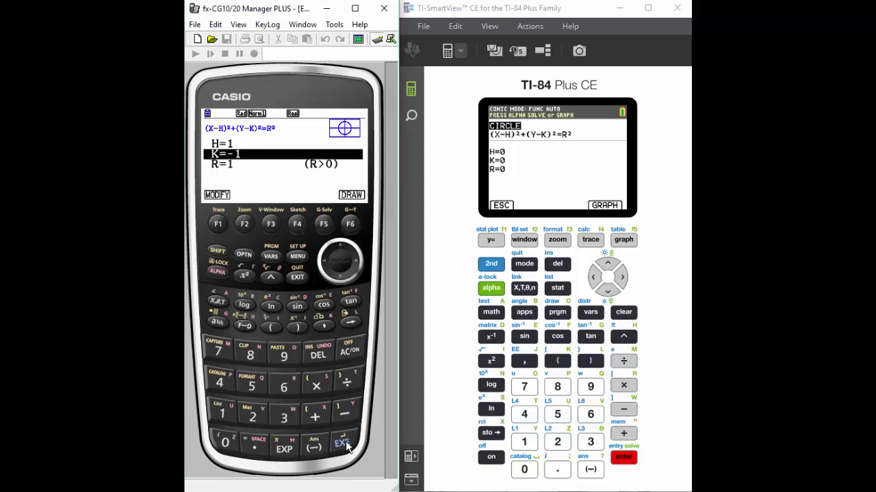
left_click(224, 415)
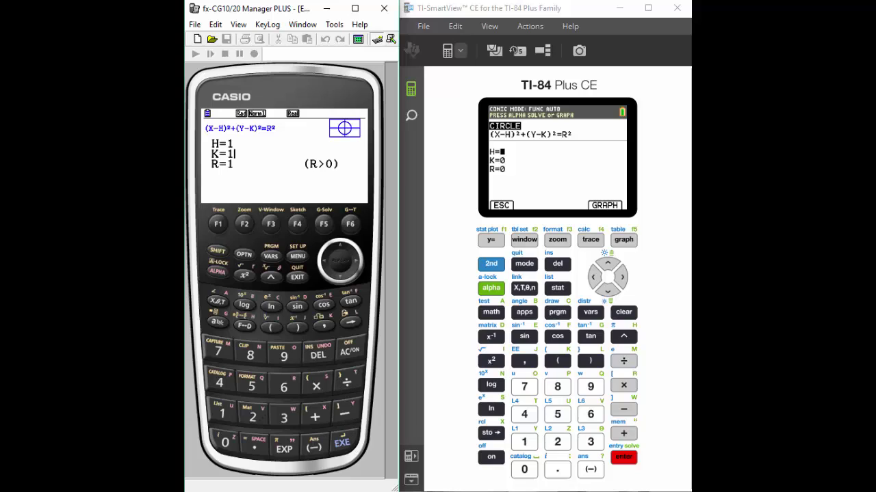
left_click(345, 445)
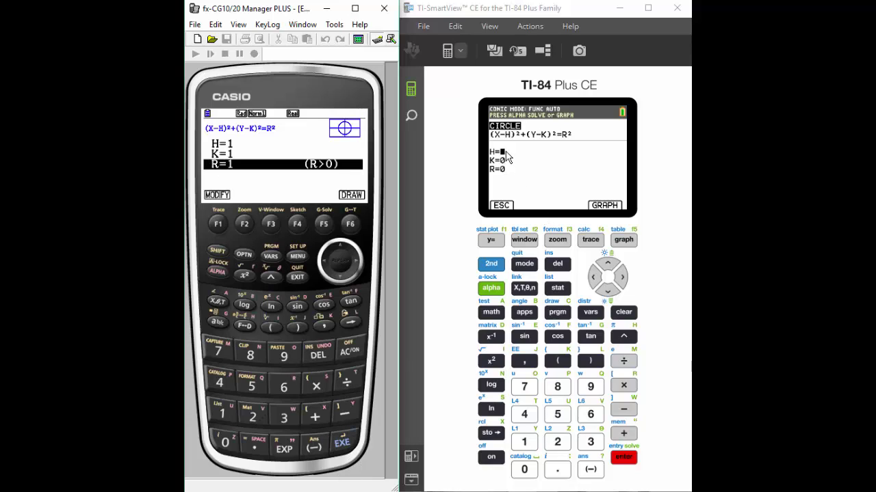
- Enter H=1, K=1 and R=1 for the TI-84 circle
left_click(530, 446)
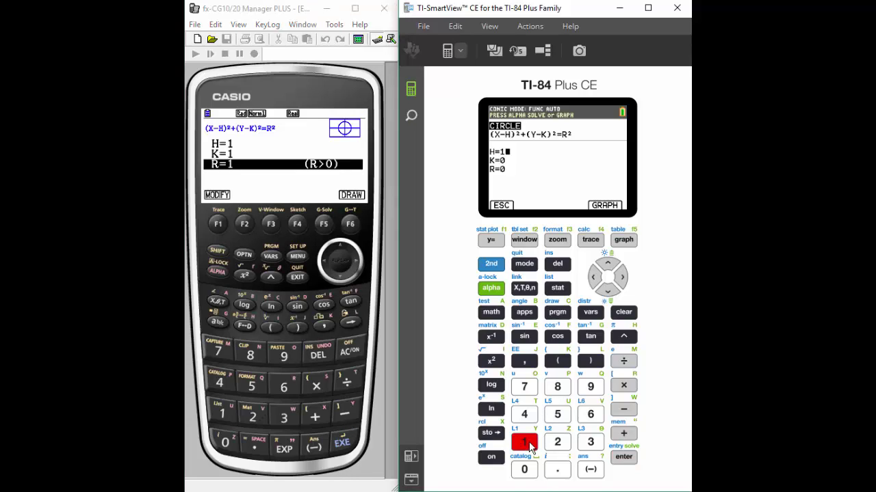
left_click(626, 461)
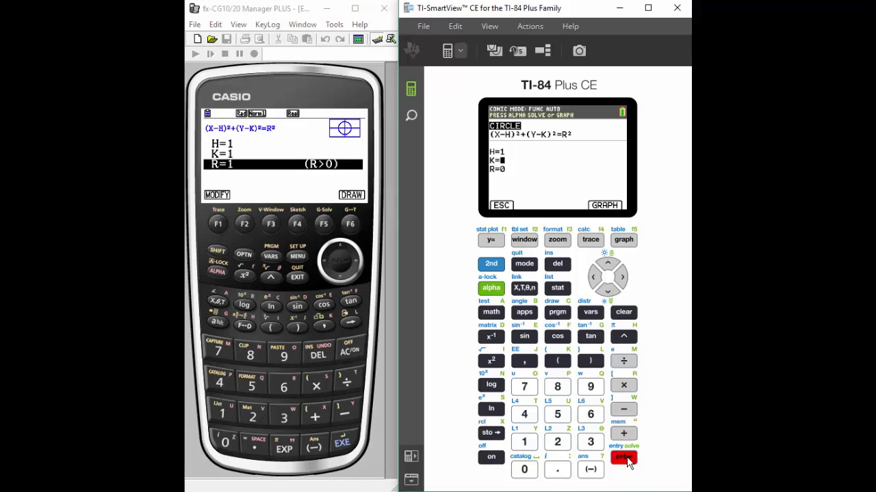
left_click(524, 444)
left_click(625, 458)
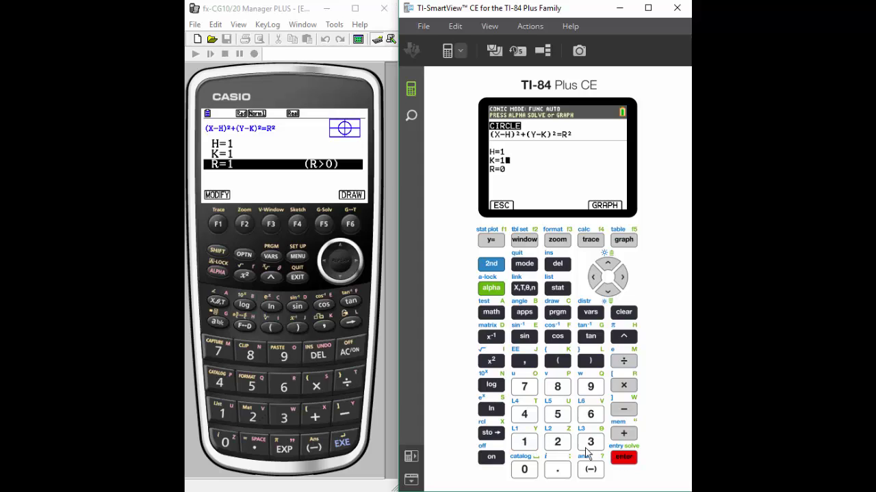
left_click(525, 443)
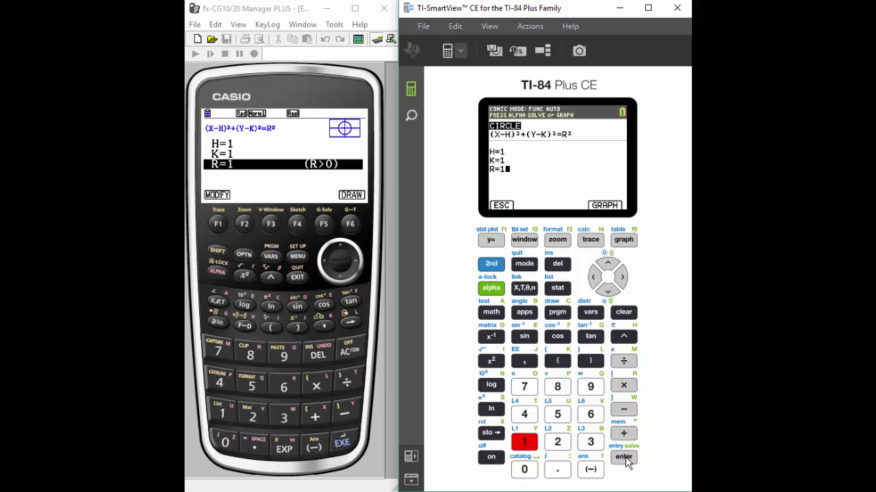
left_click(624, 457)
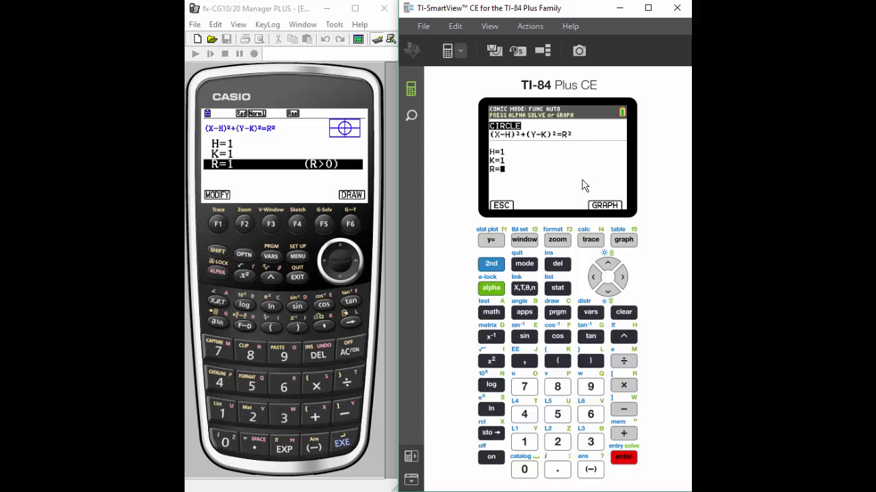
- Draw the circle centred at (1, 1) with radius 1 on both the Casio and the TI-84
left_click(351, 230)
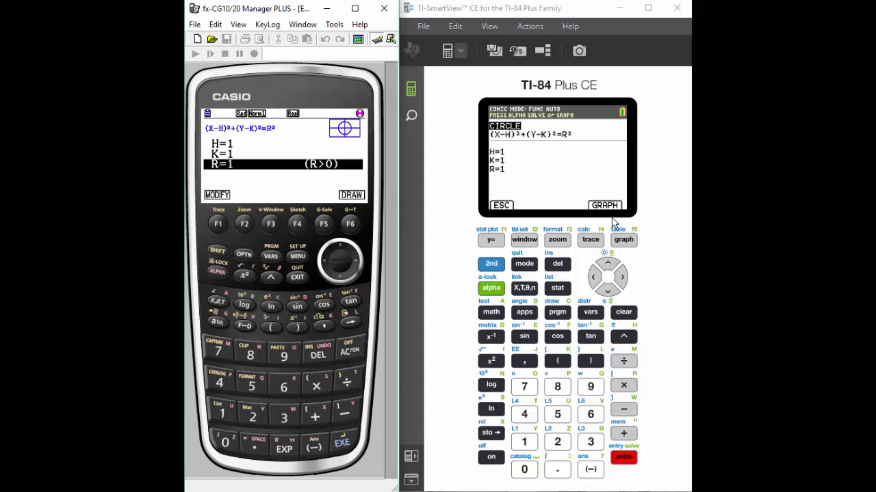
left_click(627, 245)
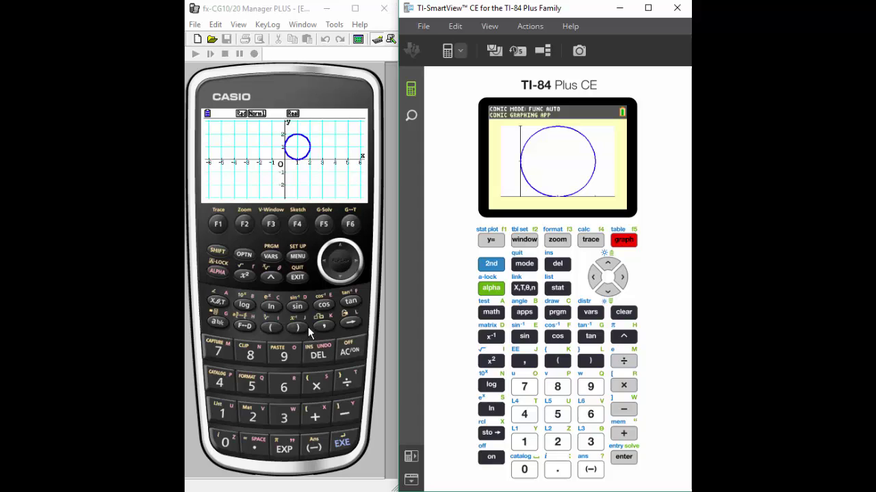
- Return both calculators to the circle values and enter H=2 in Casio Modify mode
left_click(296, 278)
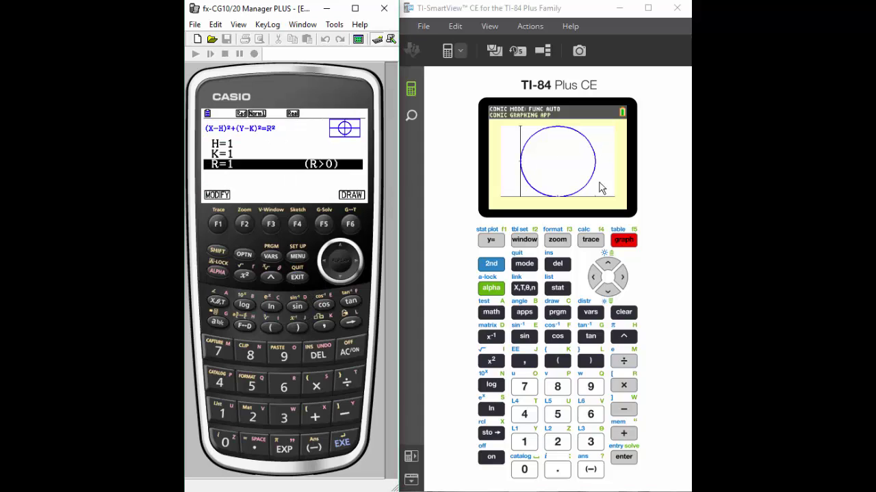
left_click(624, 318)
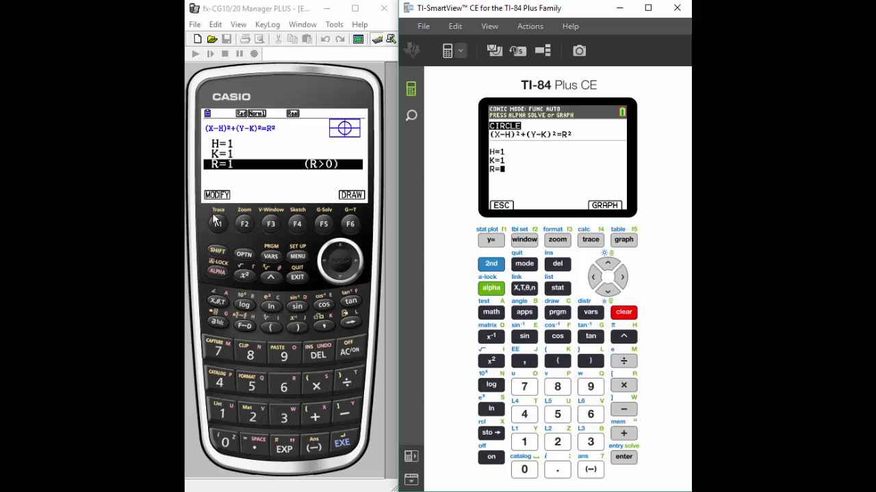
left_click(217, 225)
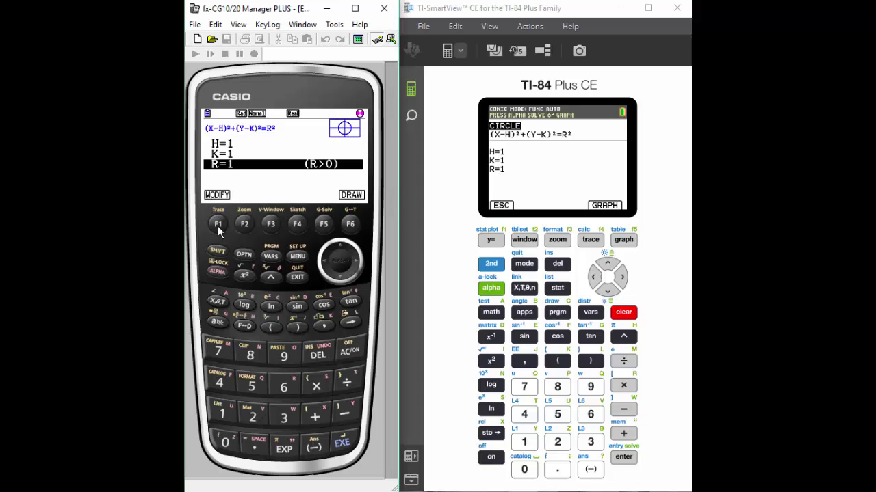
left_click(218, 226)
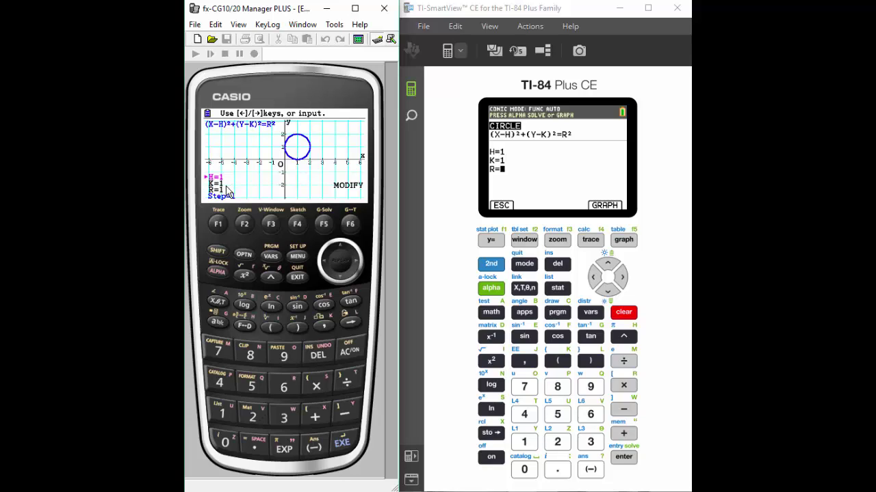
left_click(252, 418)
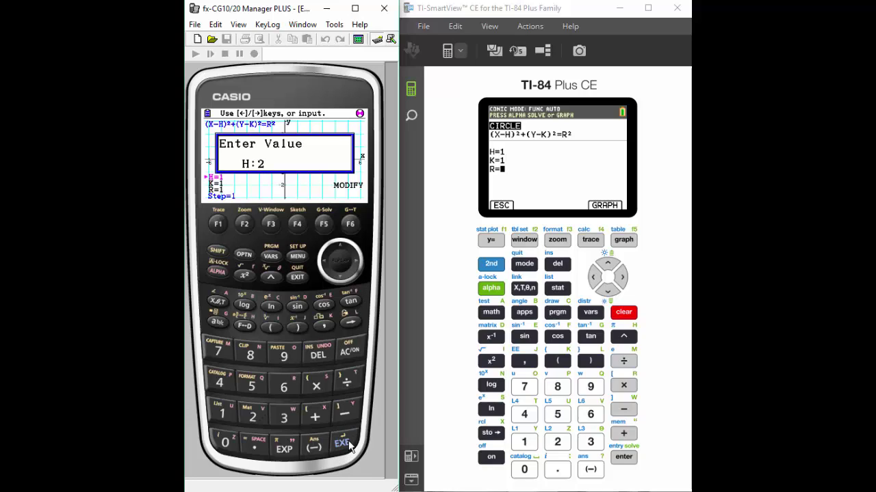
- Apply H=2, then change H to -2 to redraw the Casio circle centred at (-2, 1)
left_click(348, 440)
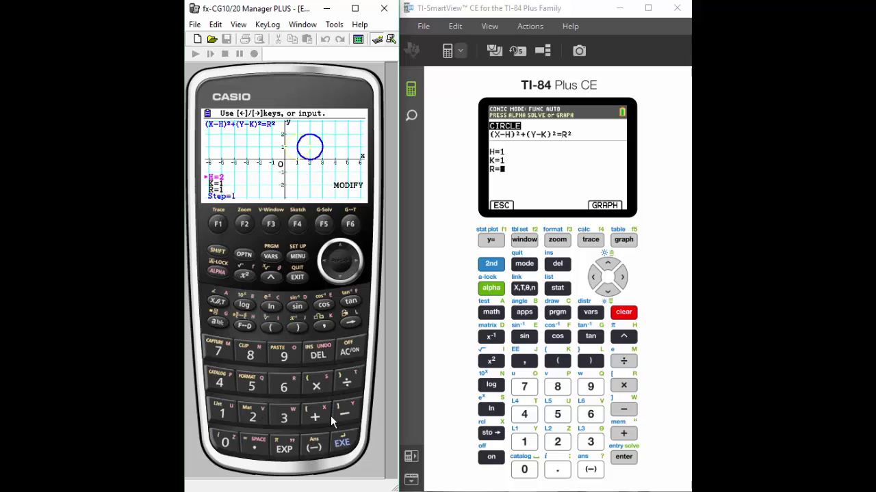
left_click(315, 450)
left_click(252, 415)
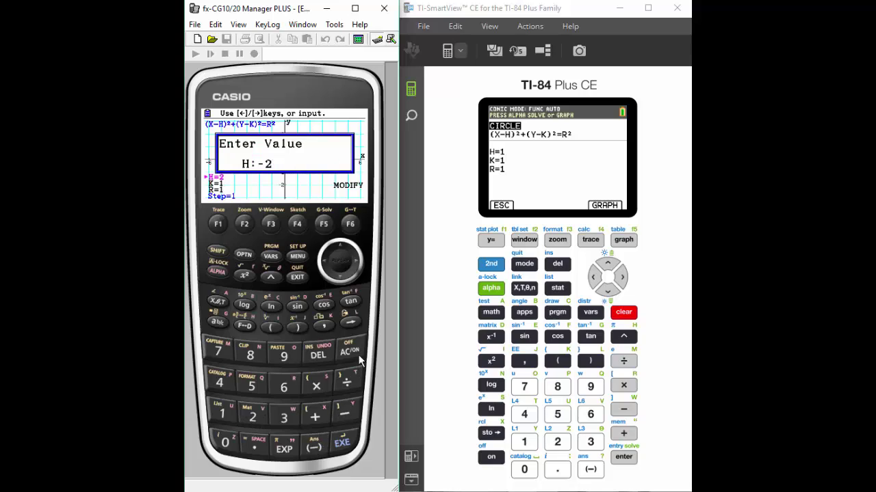
left_click(344, 444)
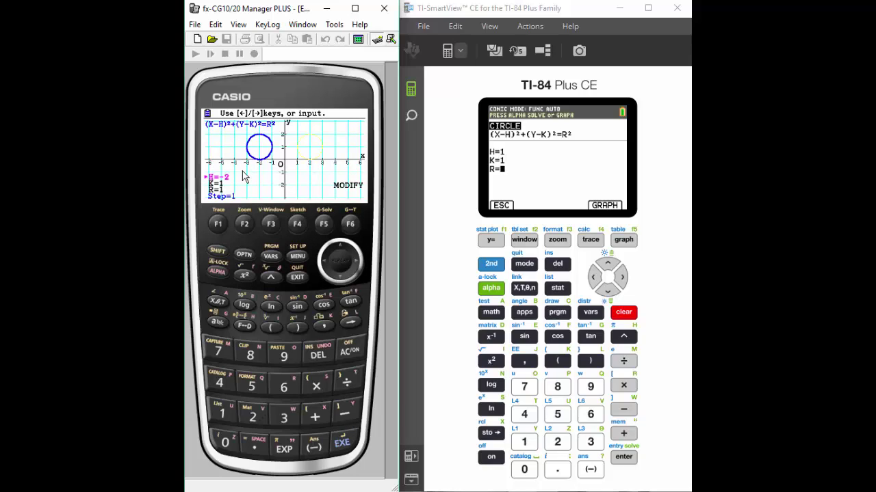
type("1")
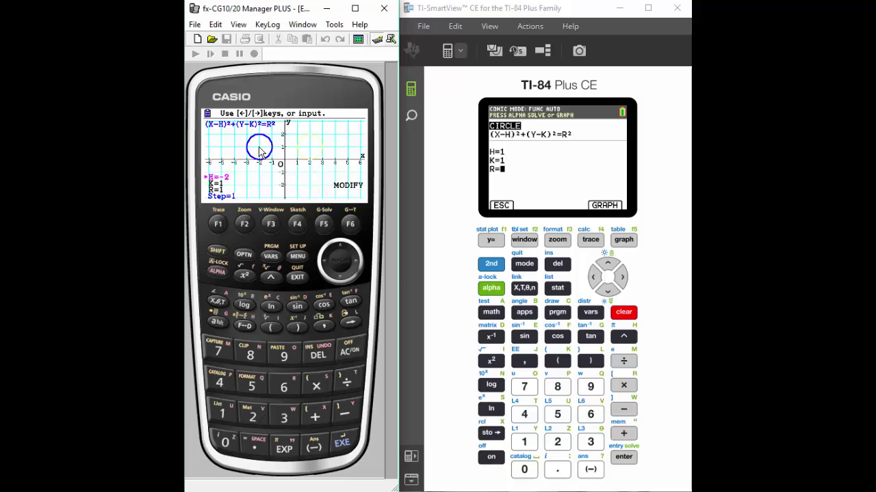
left_click(341, 282)
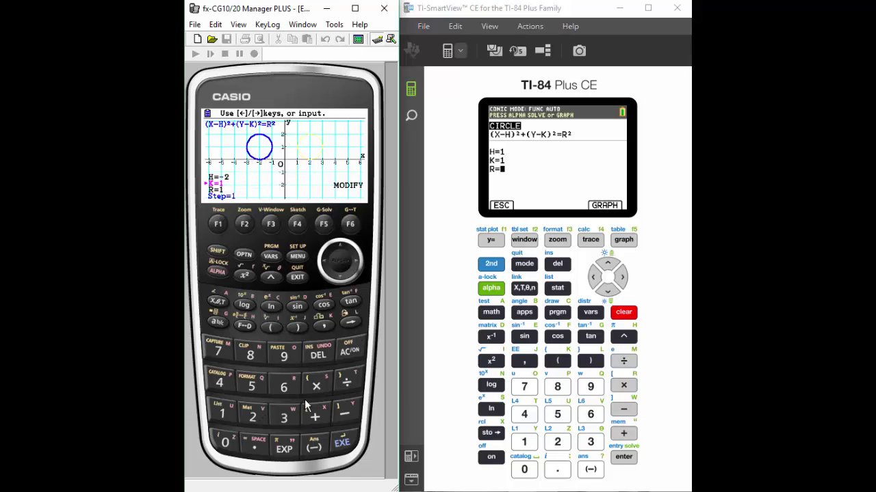
left_click(312, 451)
left_click(225, 413)
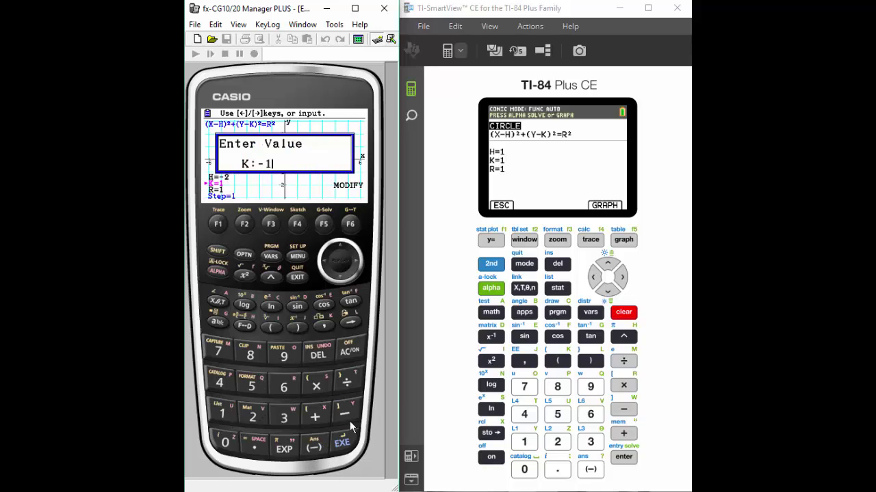
left_click(341, 444)
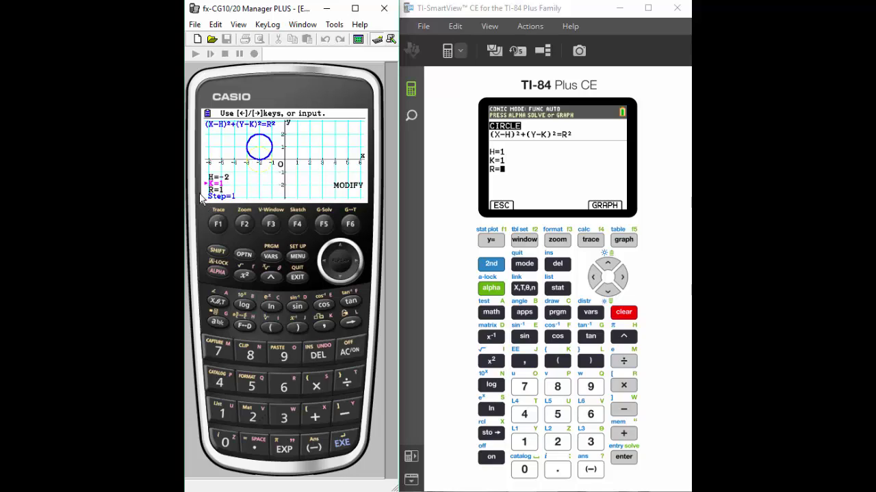
- Step the Casio circle's radius R up to 2
left_click(339, 274)
left_click(358, 260)
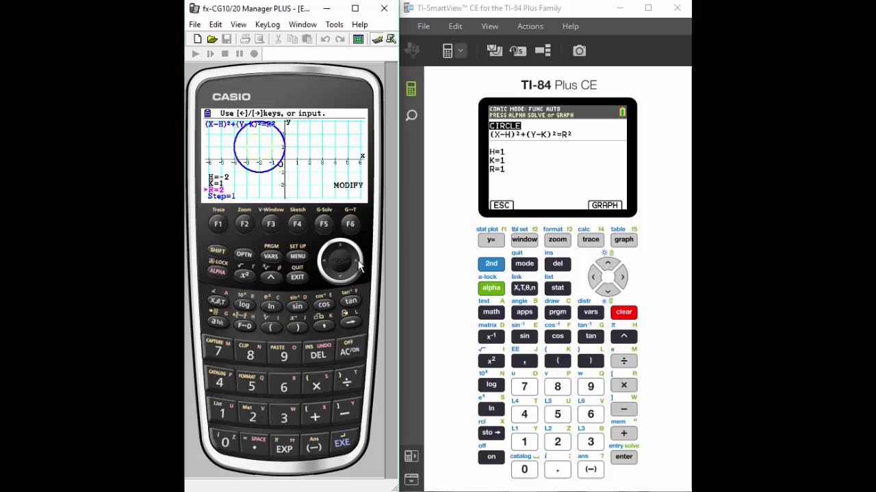
type("1")
- Try a radius of 0 and dismiss the resulting Invalid Setting error
left_click(221, 443)
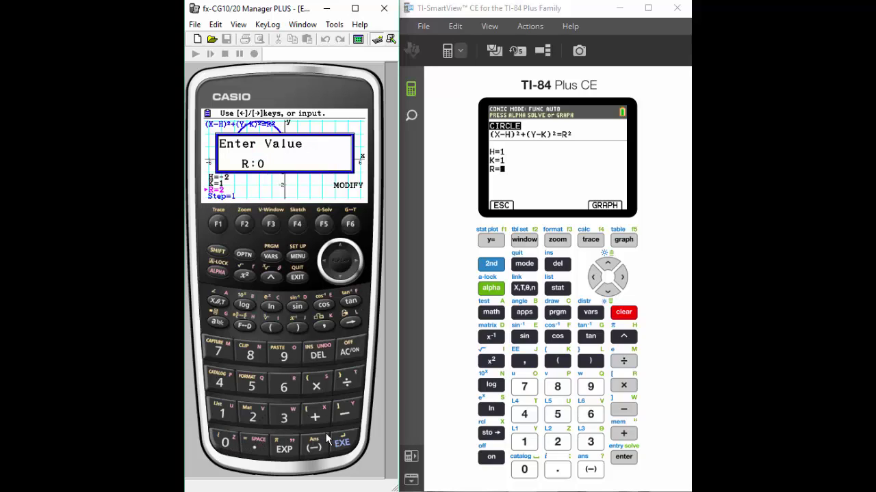
left_click(344, 444)
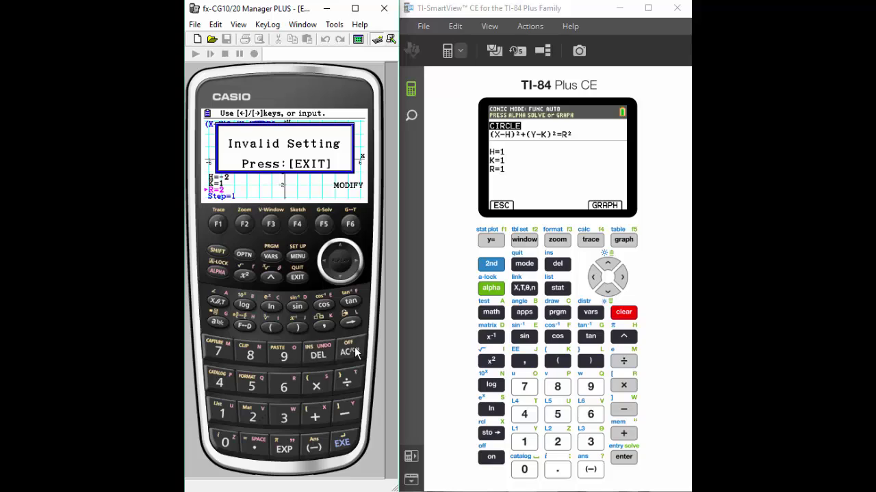
left_click(294, 278)
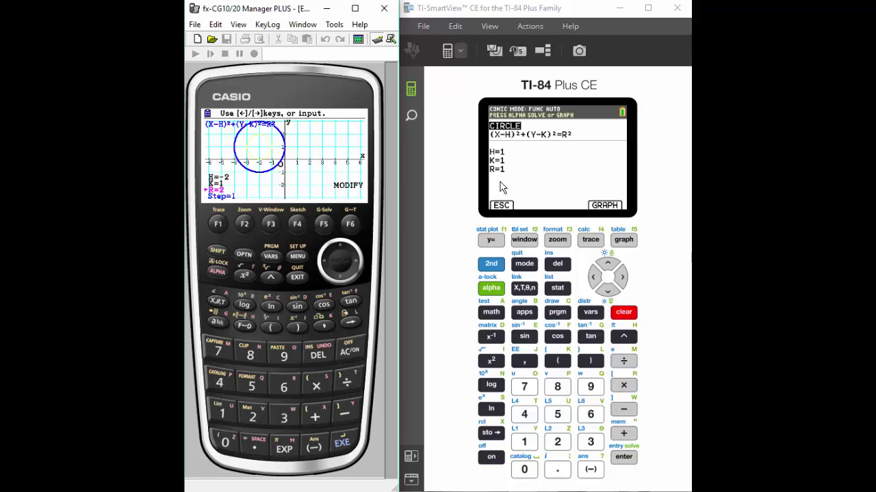
- Set the TI-84 circle's H to 2 and graph it with H=2, K=1, R=1
left_click(609, 267)
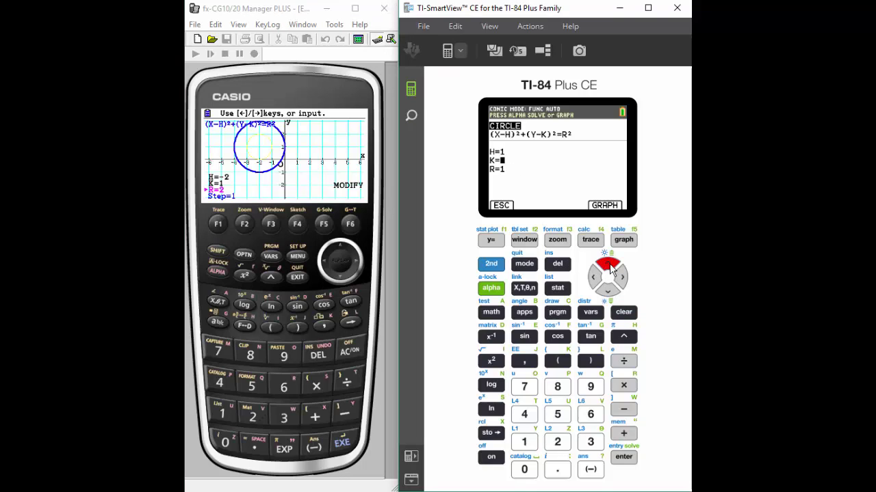
left_click(608, 267)
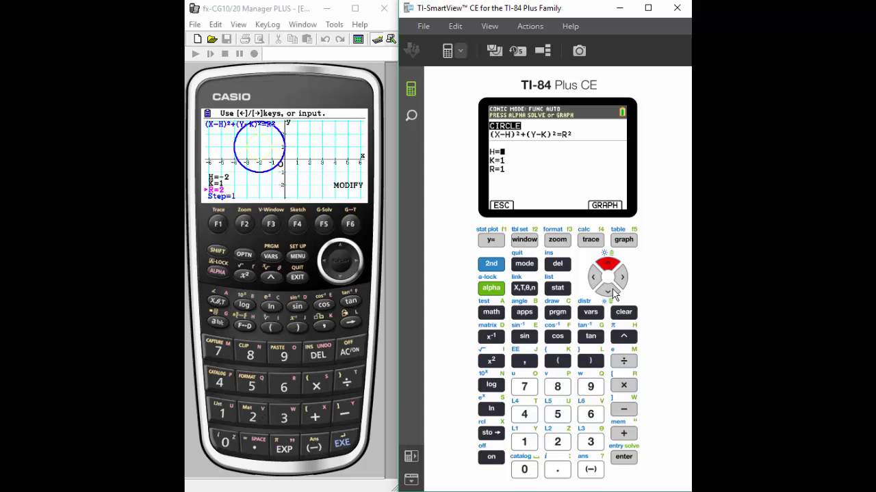
left_click(558, 442)
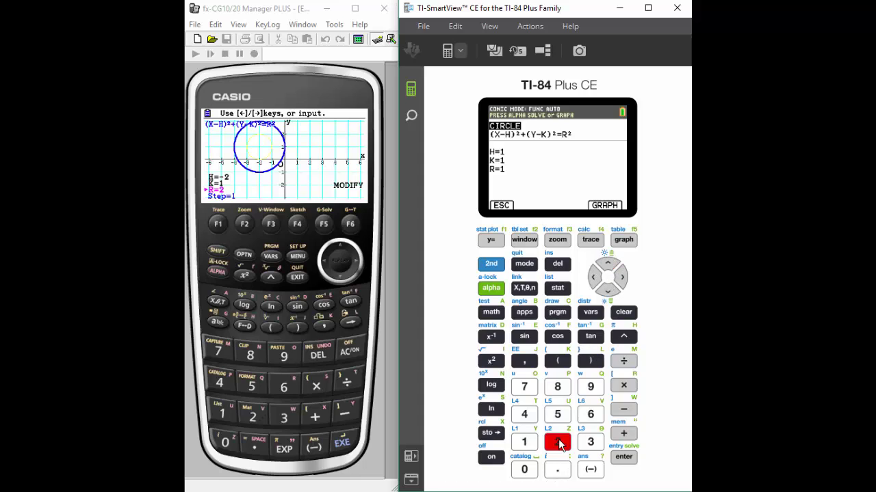
left_click(624, 458)
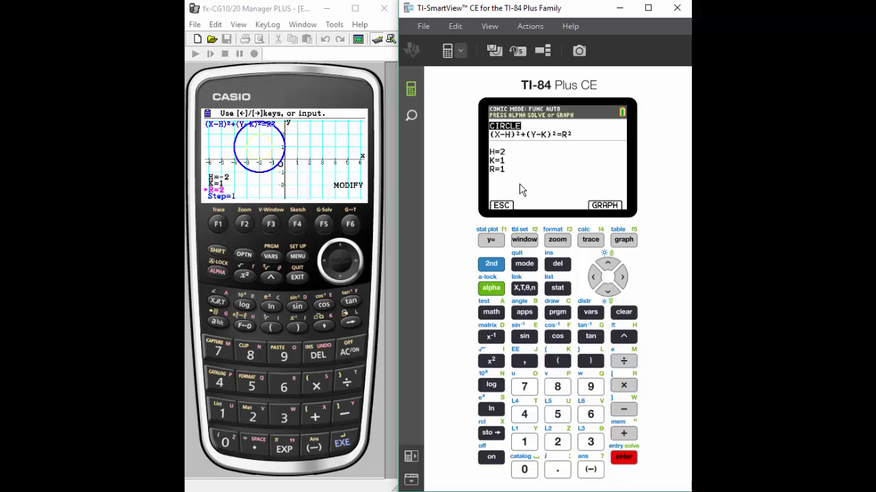
left_click(630, 243)
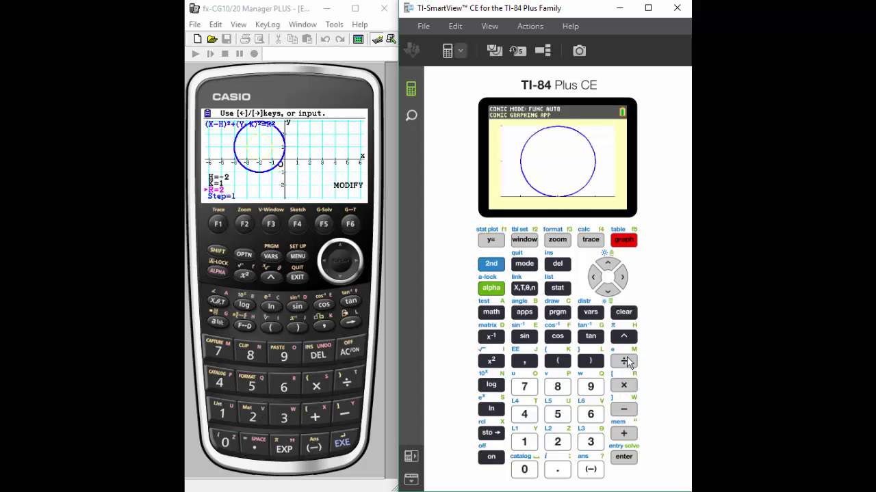
- Change the TI-84 circle's H to -2 and redraw its graph
left_click(626, 314)
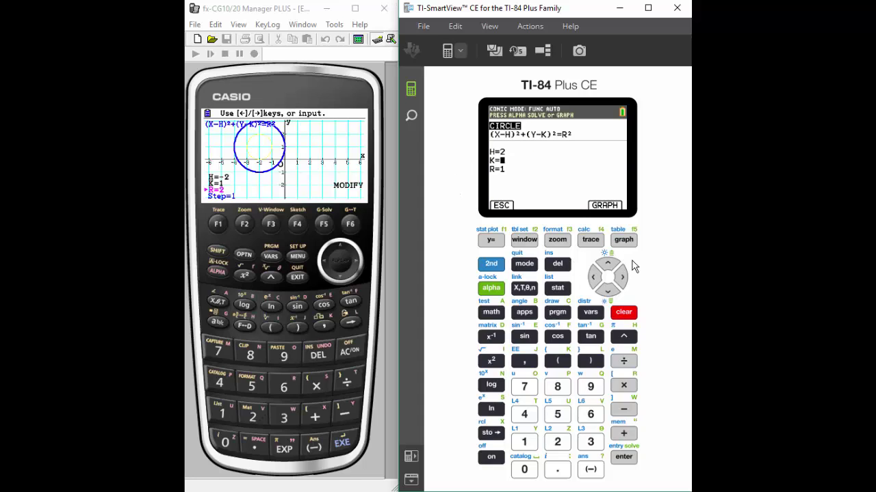
left_click(610, 267)
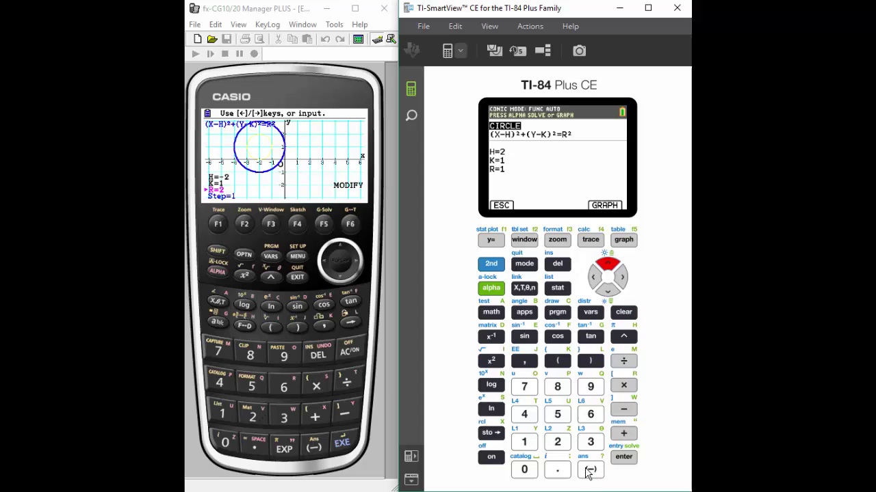
left_click(588, 470)
left_click(555, 445)
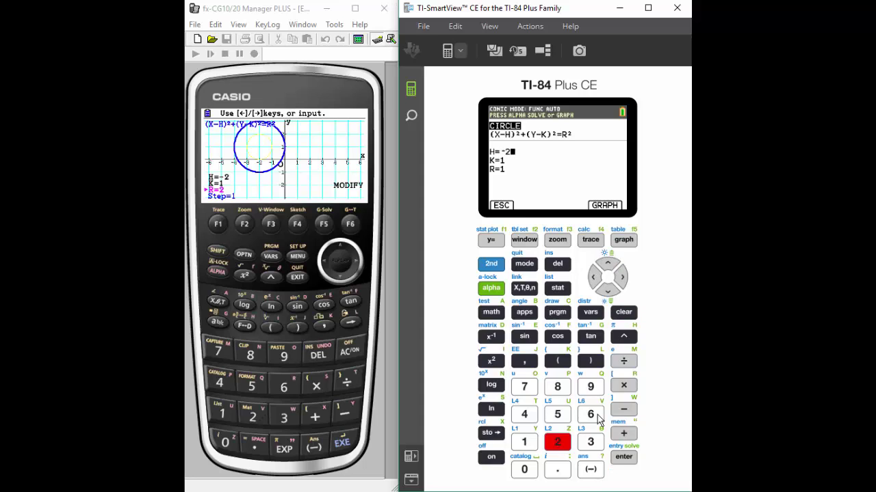
left_click(623, 457)
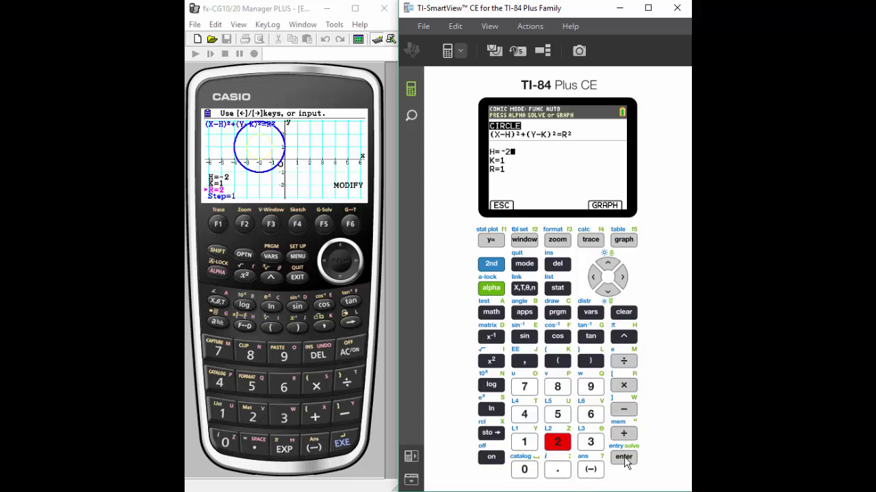
left_click(624, 240)
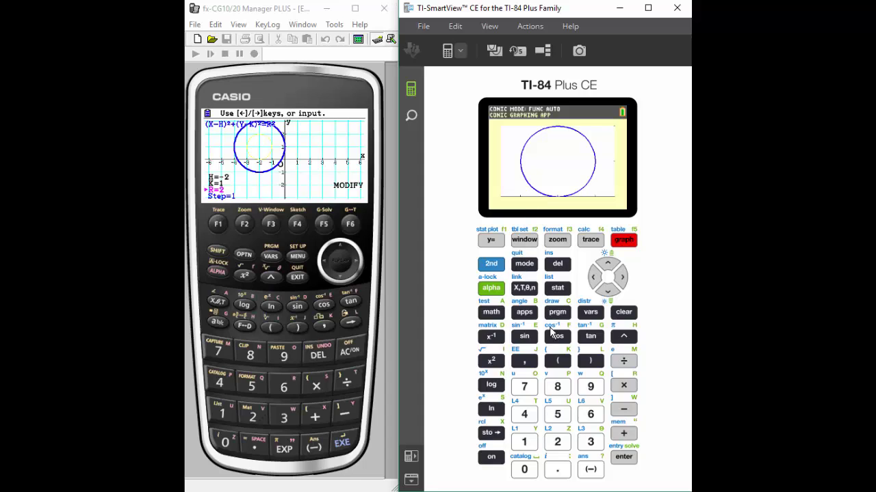
- Set the TI-84 circle's K to -2, graph it, then return to its H=-2, K=-2, R=1 parameters
left_click(625, 313)
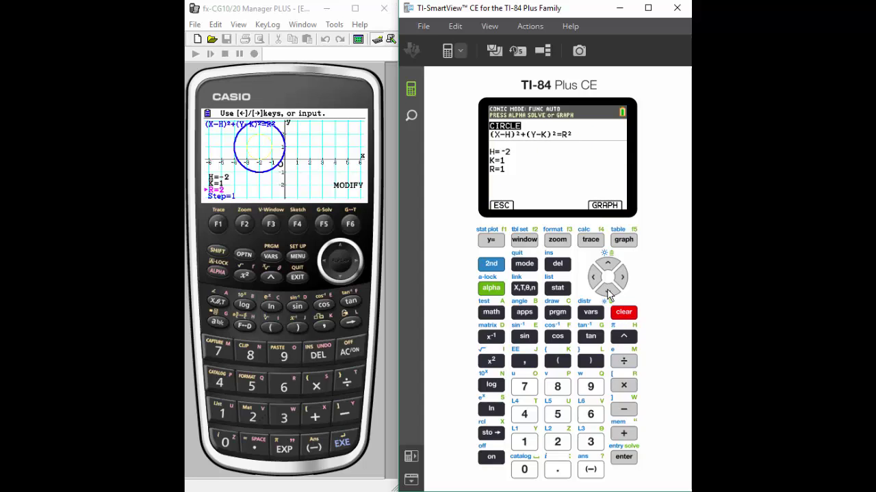
left_click(602, 292)
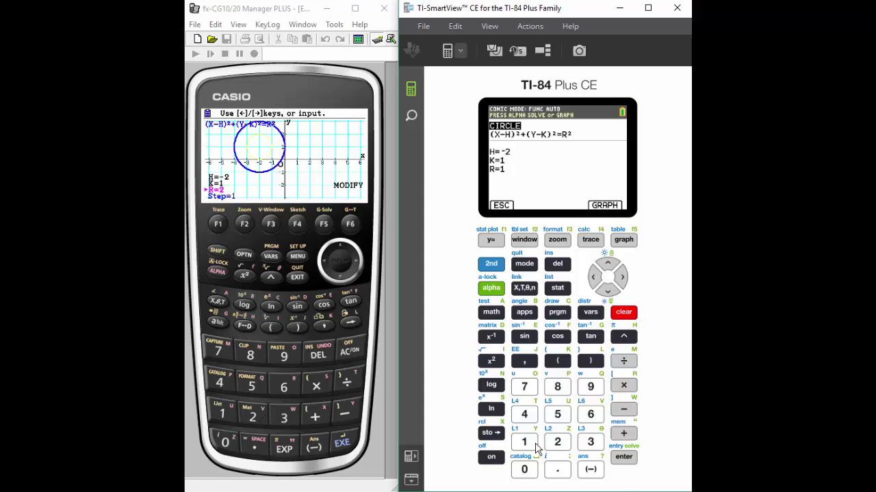
left_click(590, 470)
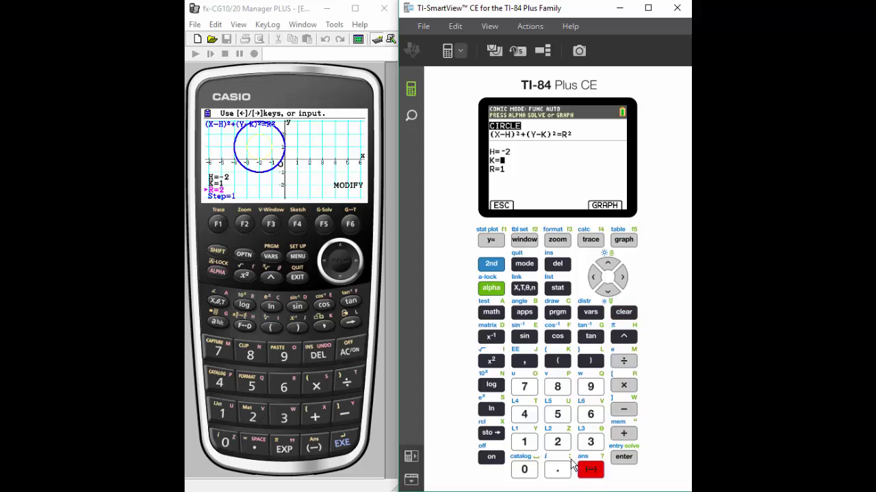
left_click(558, 443)
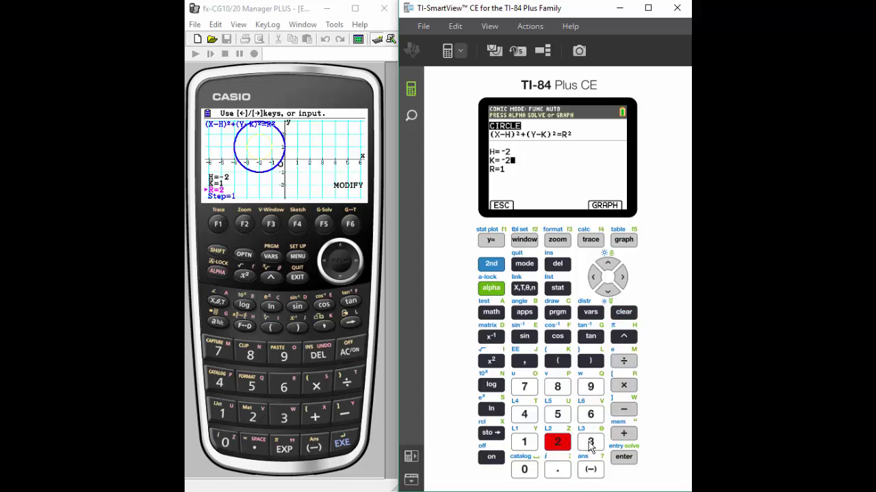
left_click(624, 459)
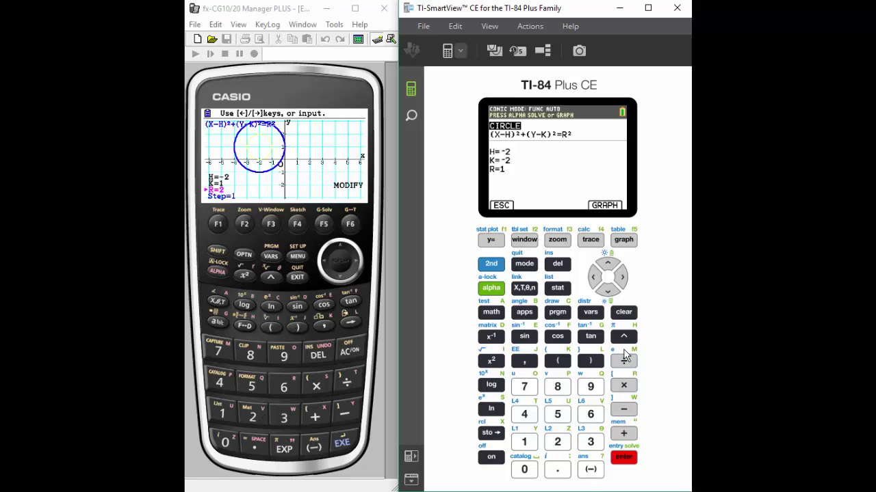
left_click(625, 242)
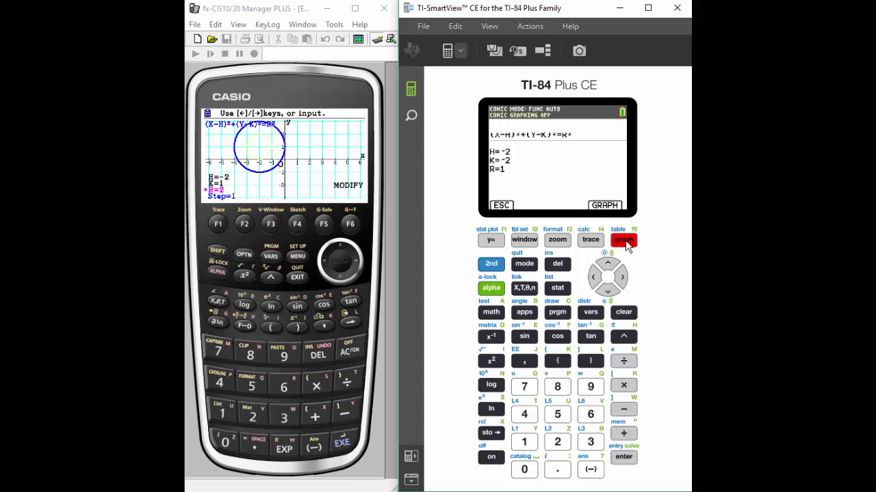
left_click(624, 242)
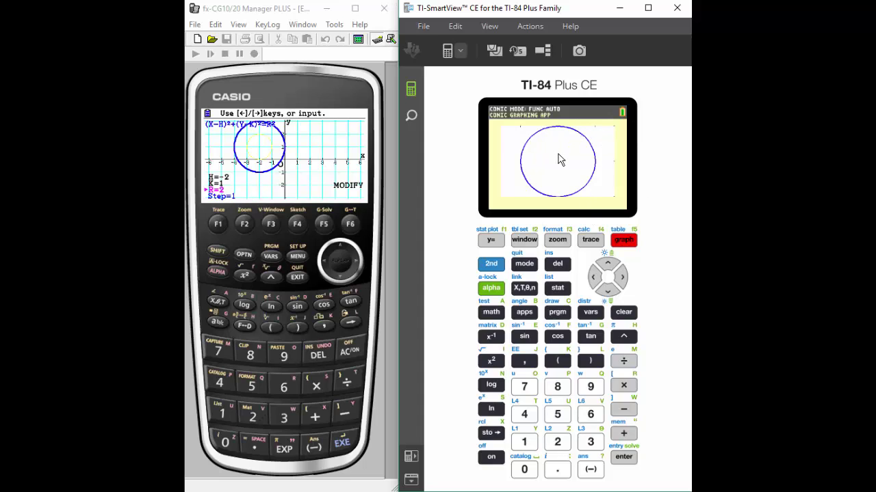
left_click(630, 322)
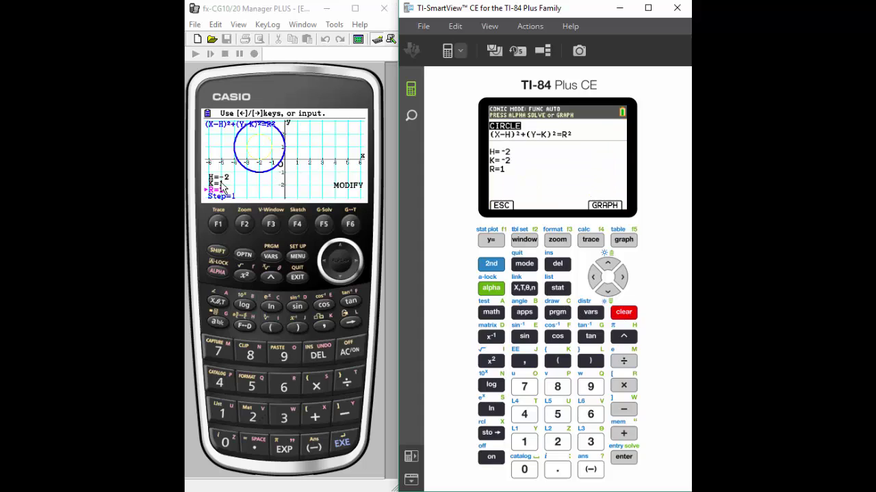
- On the TI-84, change K to 1 and R to 2, keep H at -2, and graph the circle
left_click(614, 263)
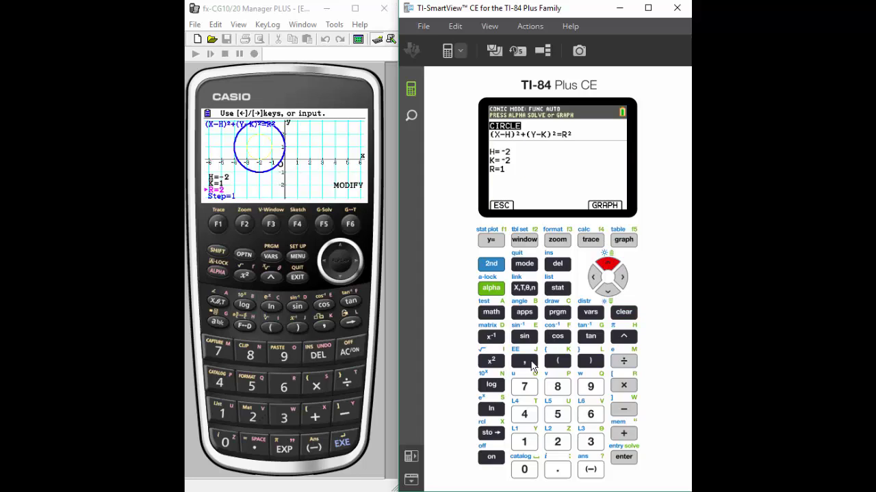
left_click(525, 443)
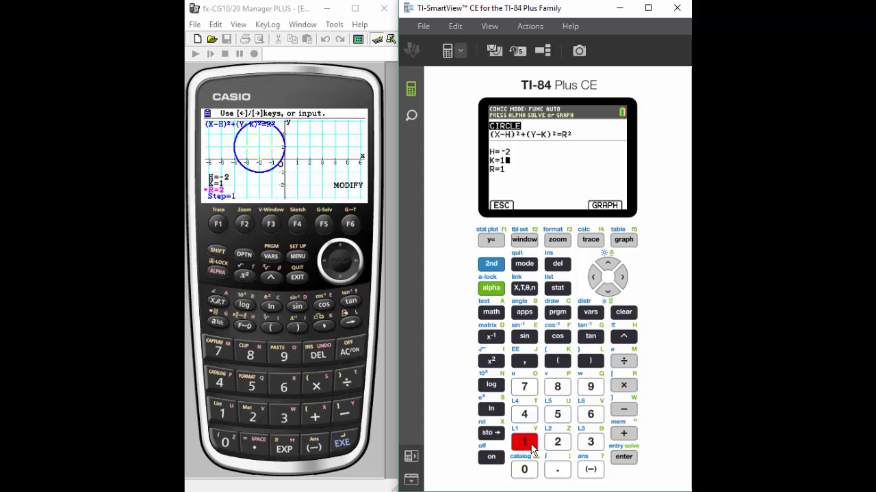
left_click(630, 312)
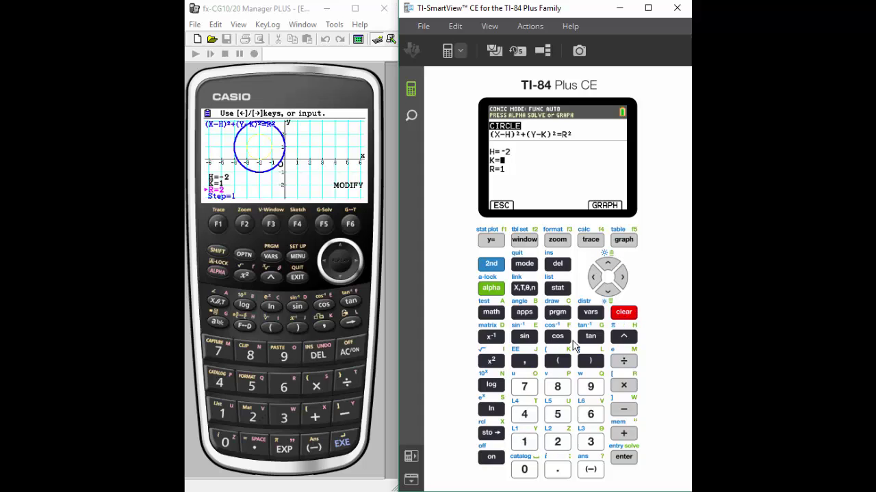
left_click(625, 457)
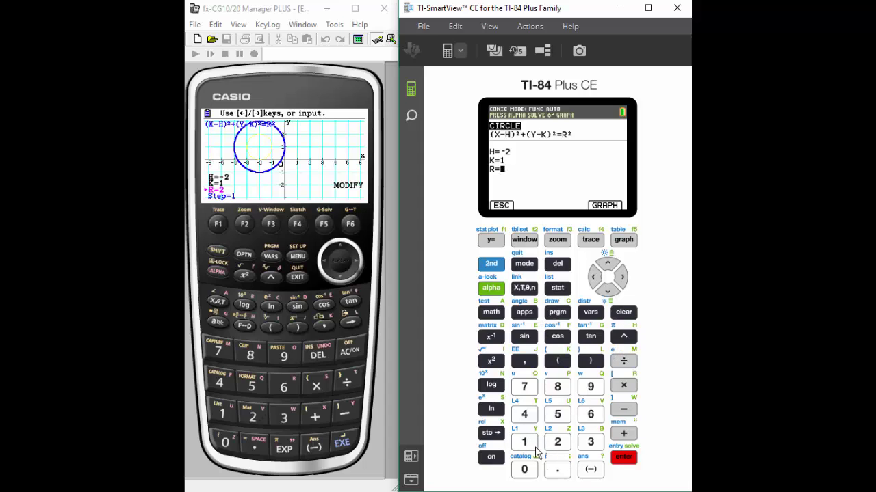
left_click(559, 443)
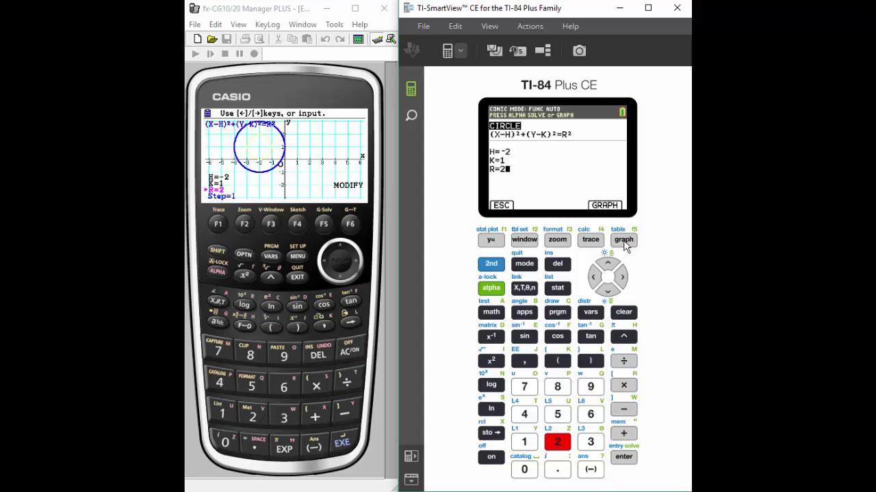
left_click(626, 457)
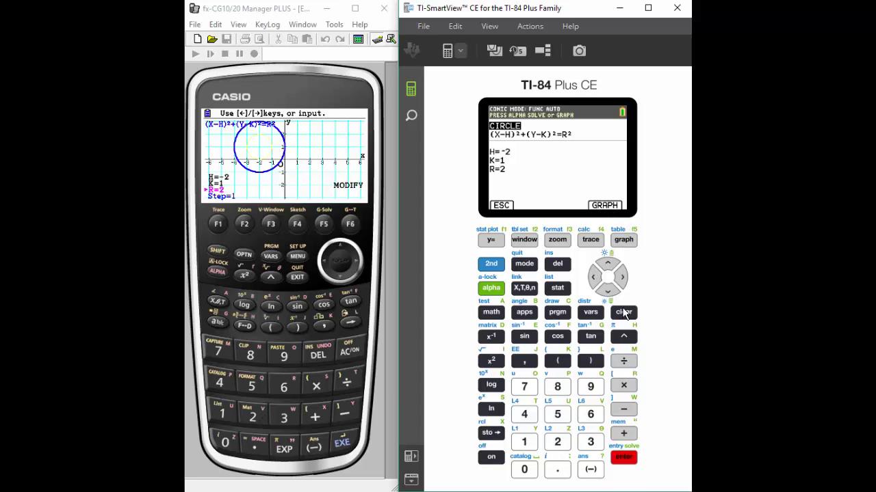
left_click(624, 240)
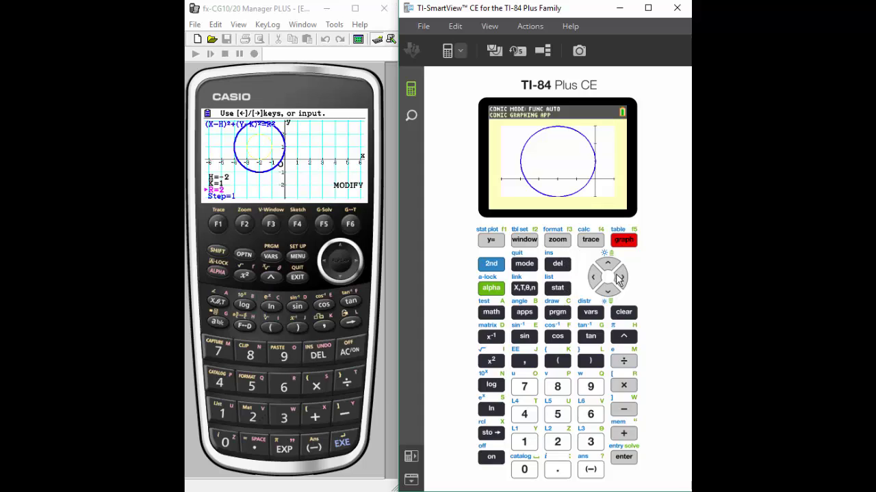
- Set the radius R to 0 and graph it twice, leaving an essentially blank graph screen
left_click(628, 315)
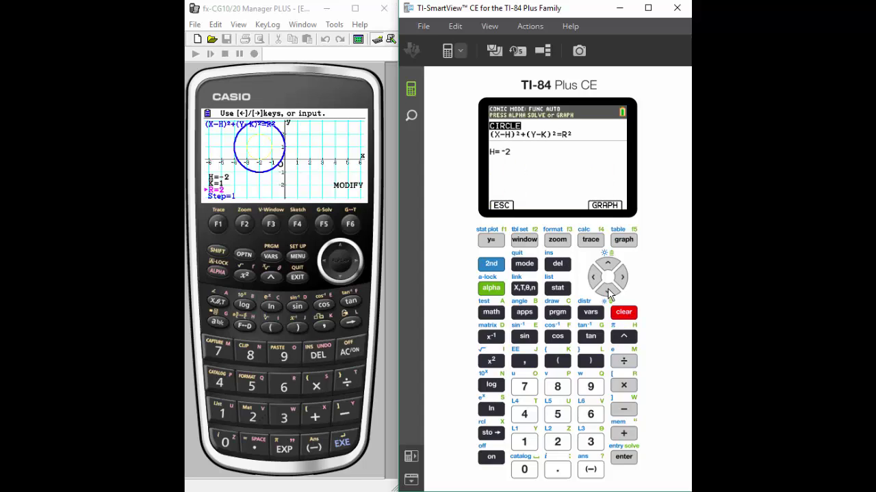
left_click(523, 470)
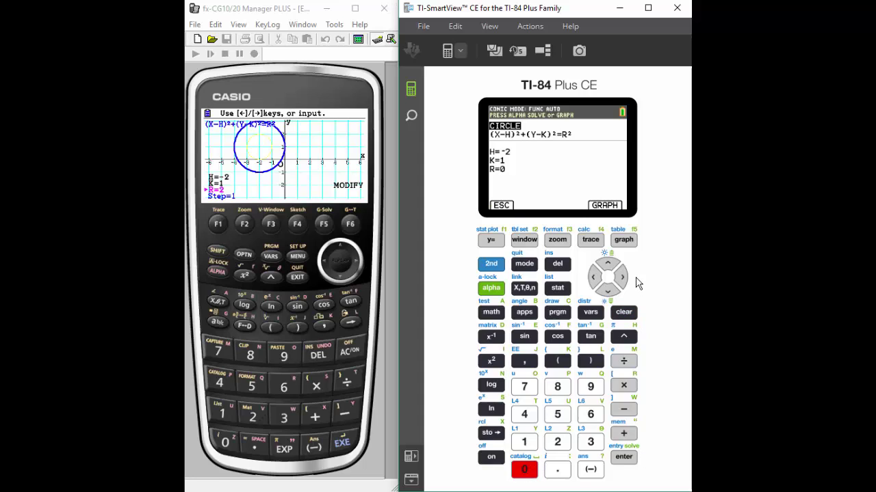
left_click(623, 240)
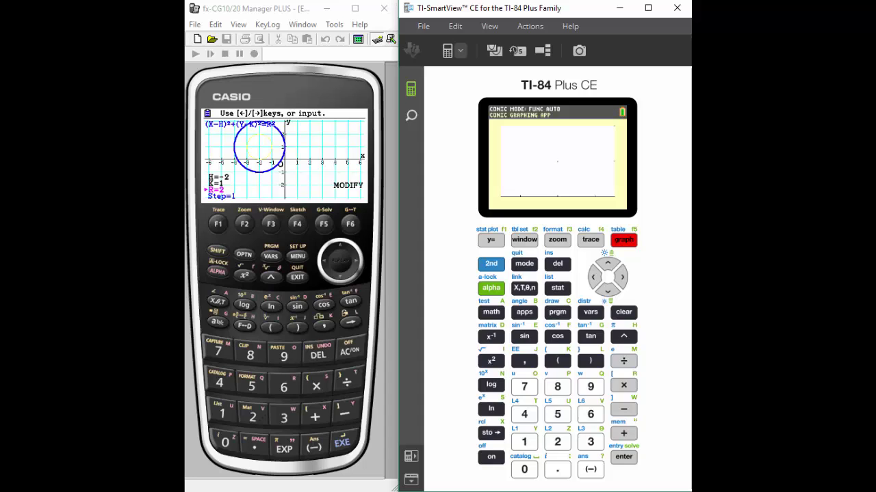
left_click(624, 313)
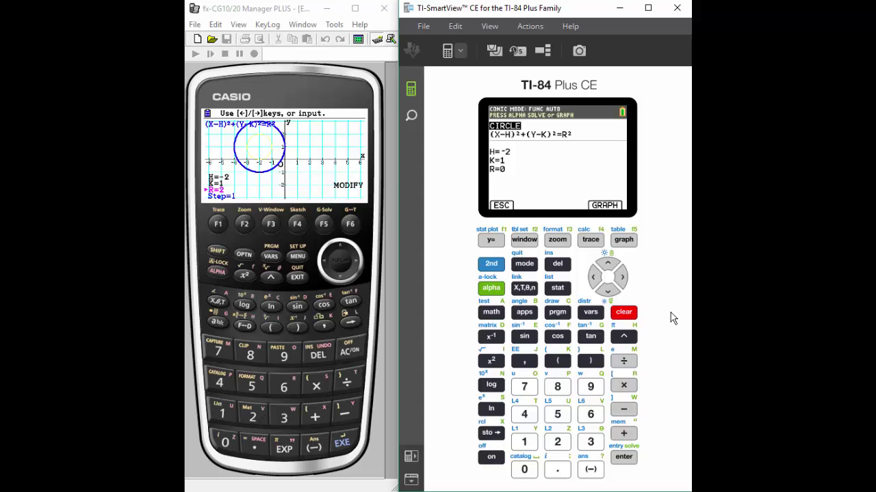
left_click(626, 243)
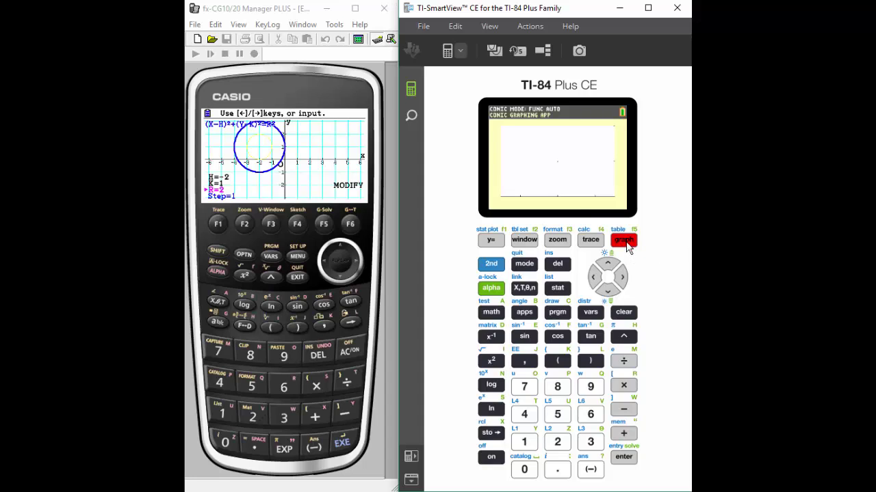
- Enter R = -1, try to graph it, and dismiss the resulting 'R≥0' notice
left_click(629, 314)
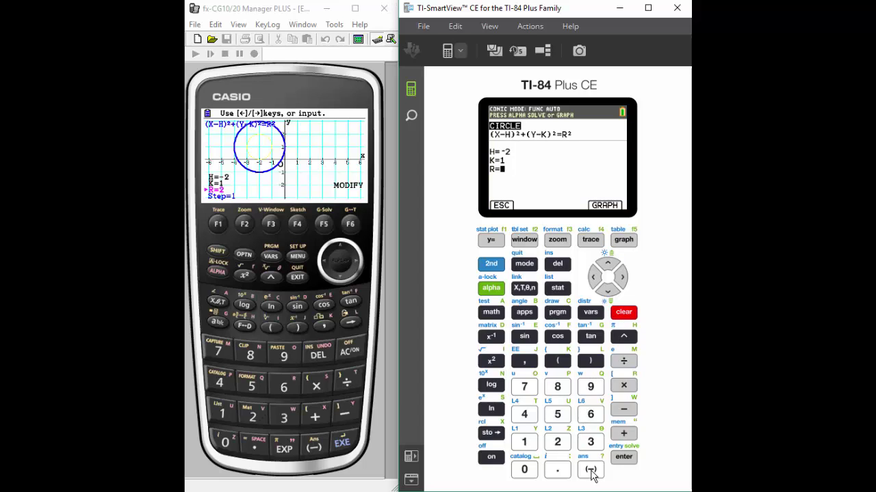
left_click(590, 470)
left_click(524, 448)
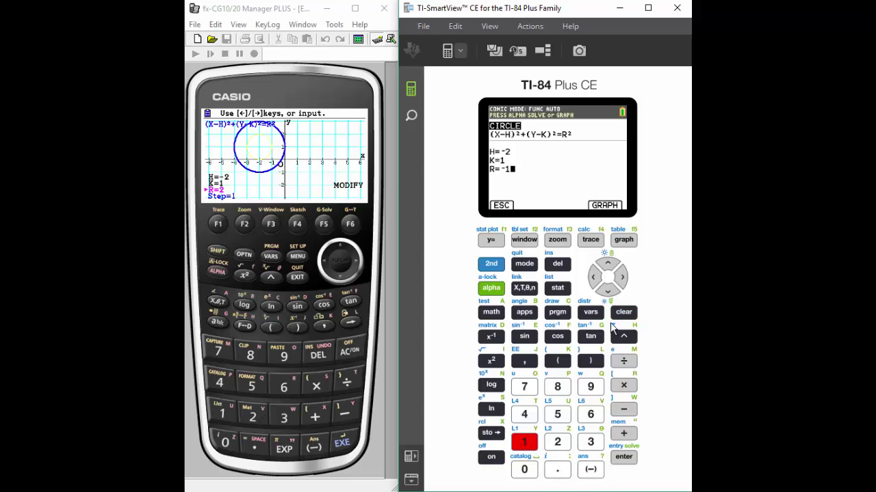
left_click(624, 240)
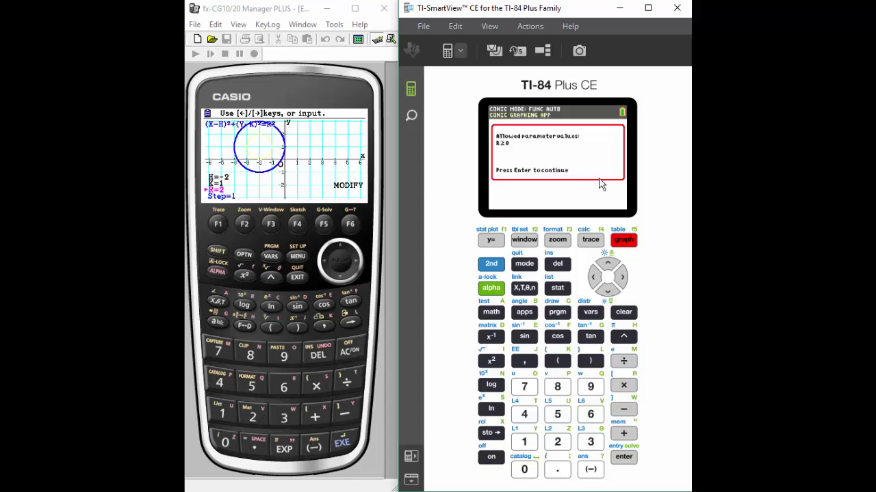
left_click(624, 316)
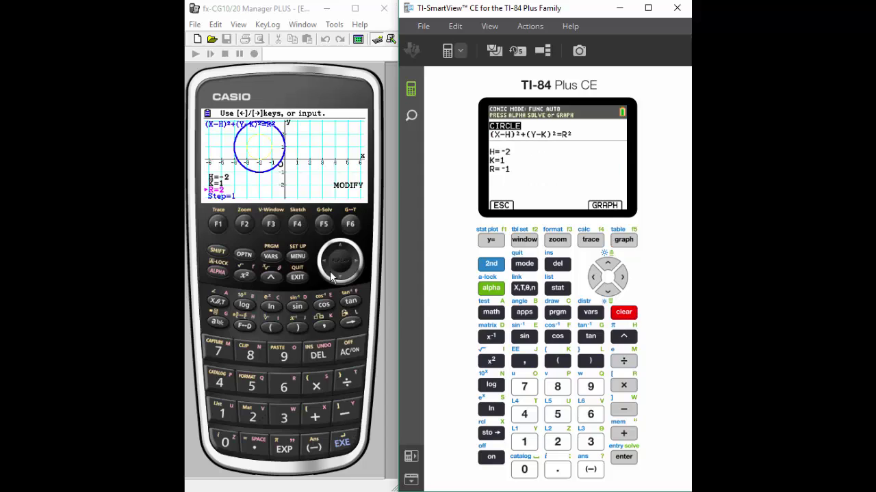
- Show the Casio's circle graph centred at (-2, 1) without the parameter panel
left_click(297, 277)
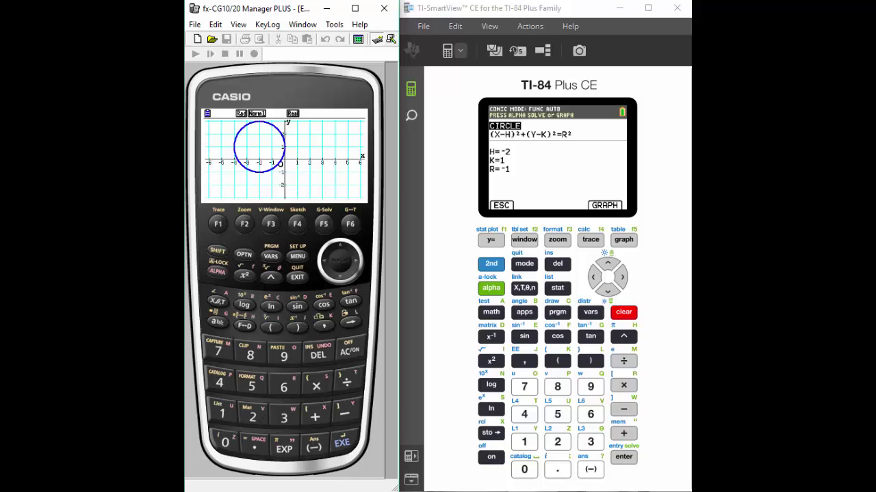
- On the Casio, exit to the Select Equation list and scroll up to the hyperbola equations
left_click(296, 278)
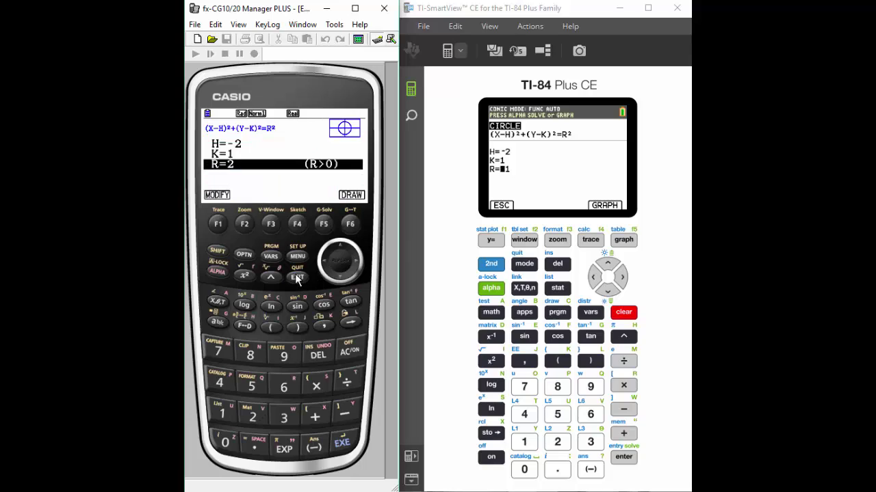
left_click(296, 277)
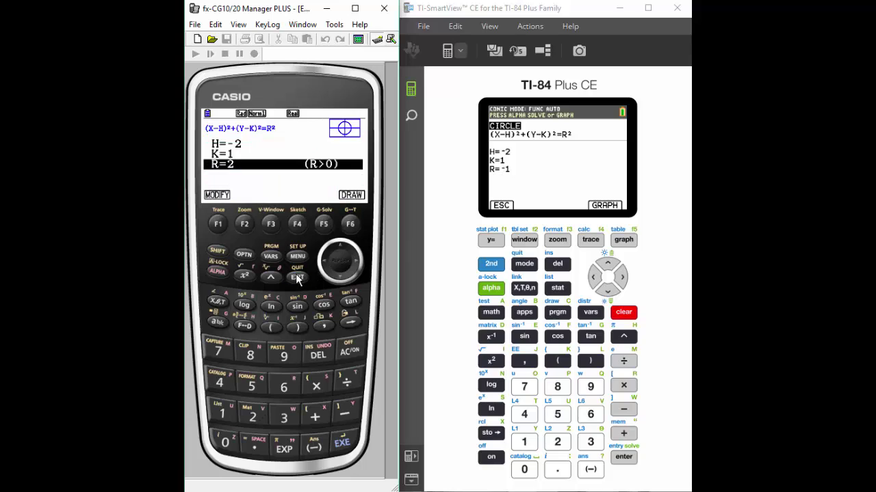
left_click(343, 243)
left_click(343, 243)
left_click(343, 242)
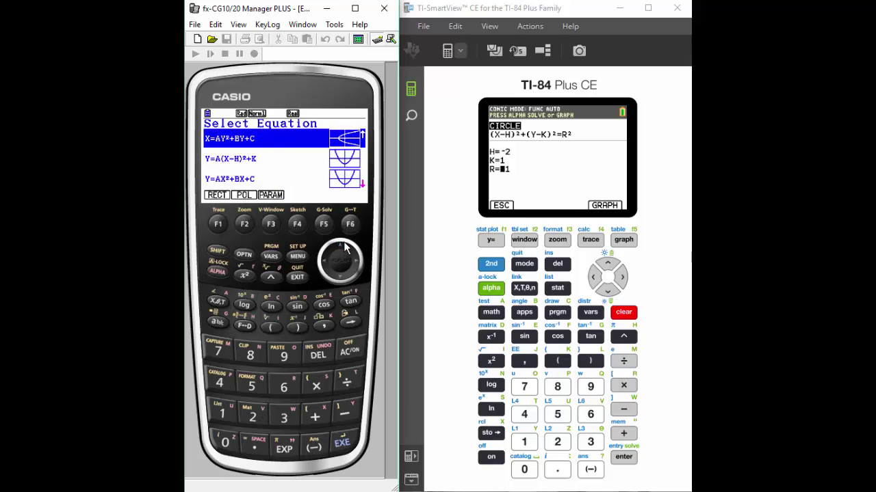
left_click(343, 241)
left_click(356, 240)
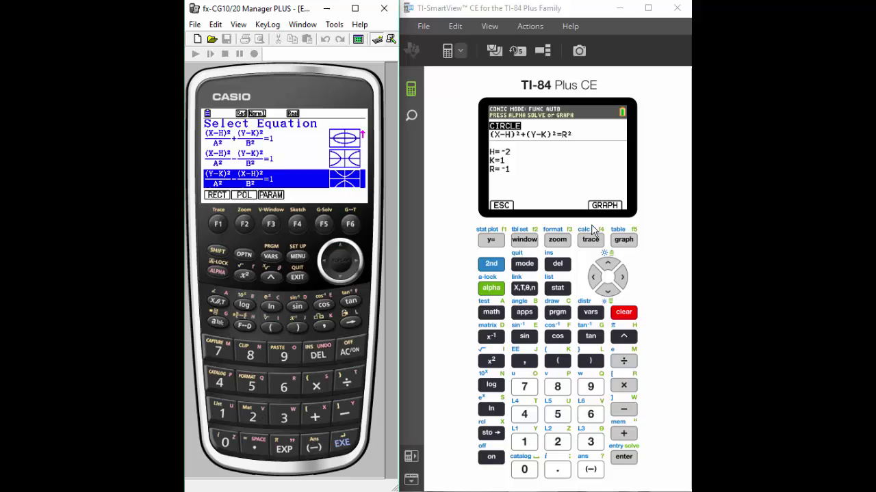
- On the TI-84, exit the circle parameter screen back to the conics main menu
left_click(632, 320)
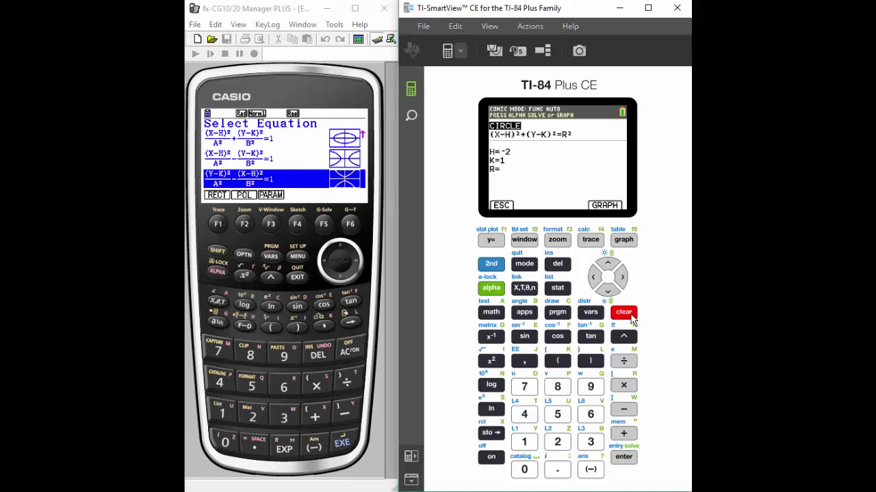
type("-1")
left_click(490, 242)
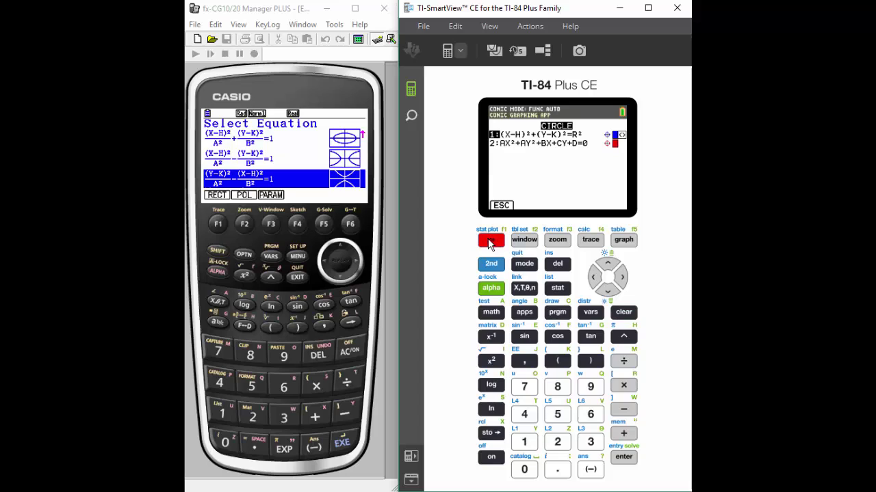
left_click(490, 241)
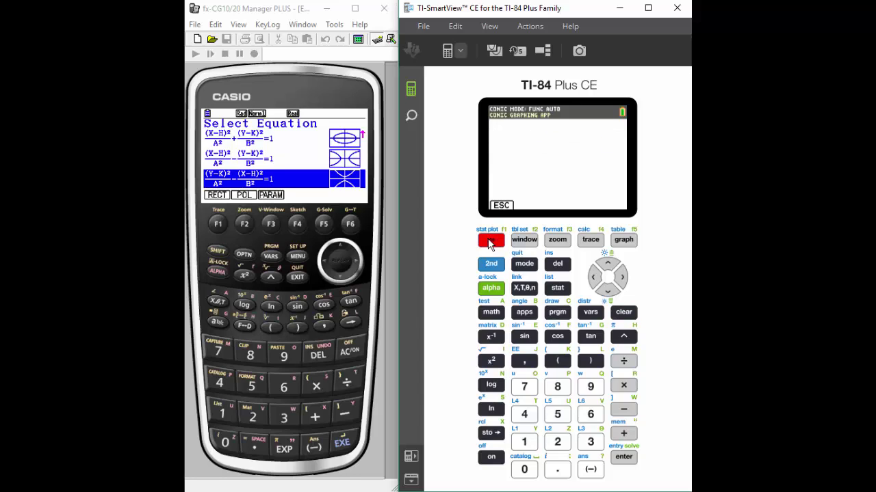